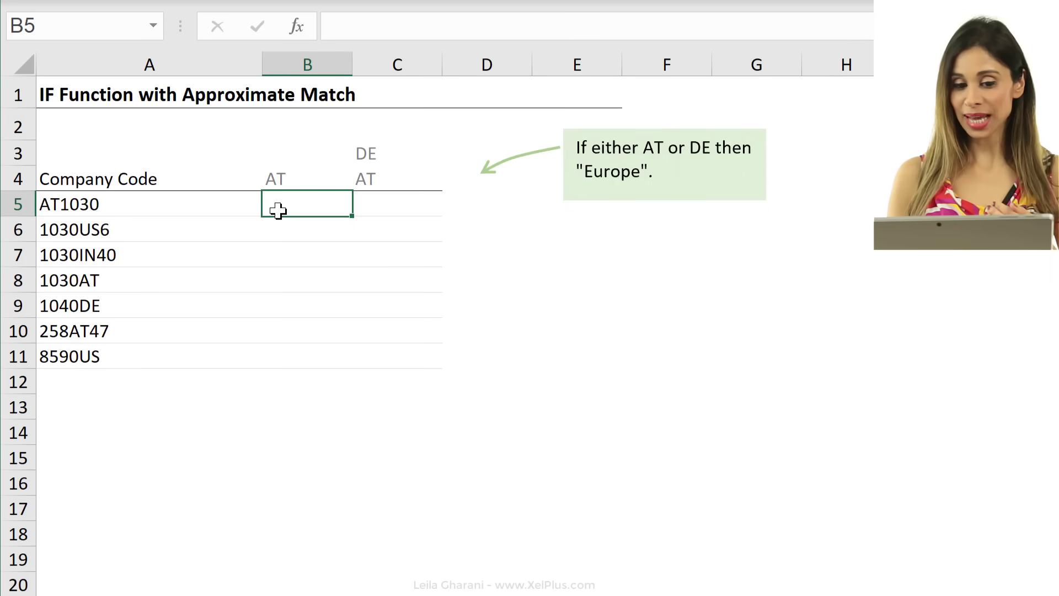
# Enter =IF(A5="*AT*","AT","") in B5, fixing At to AT; it returns blank for AT1030.
pyautogui.moveTo(279, 211); pyautogui.dragTo(298, 364)
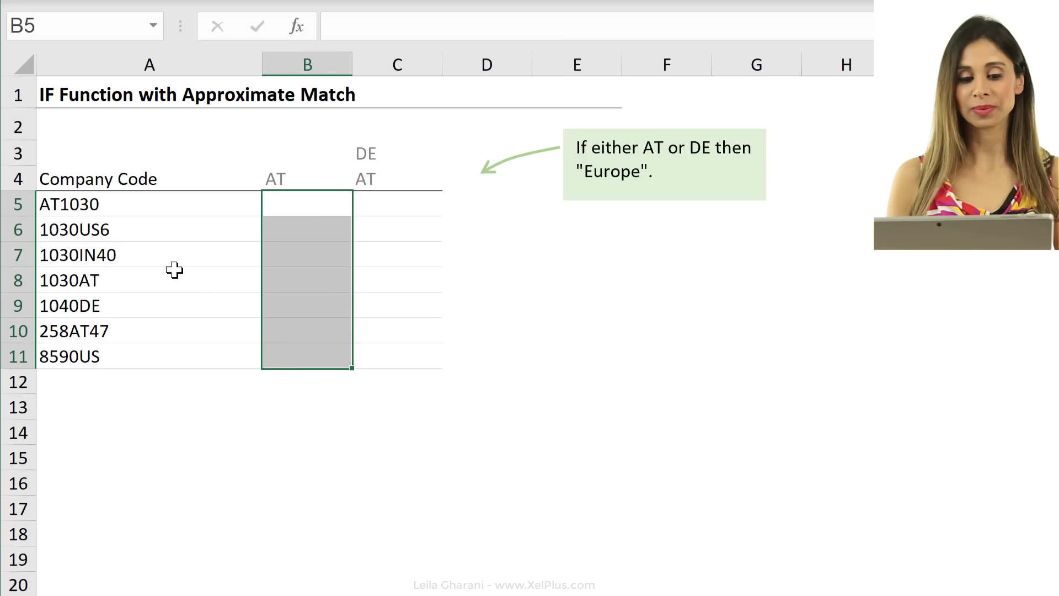
pyautogui.click(88, 204)
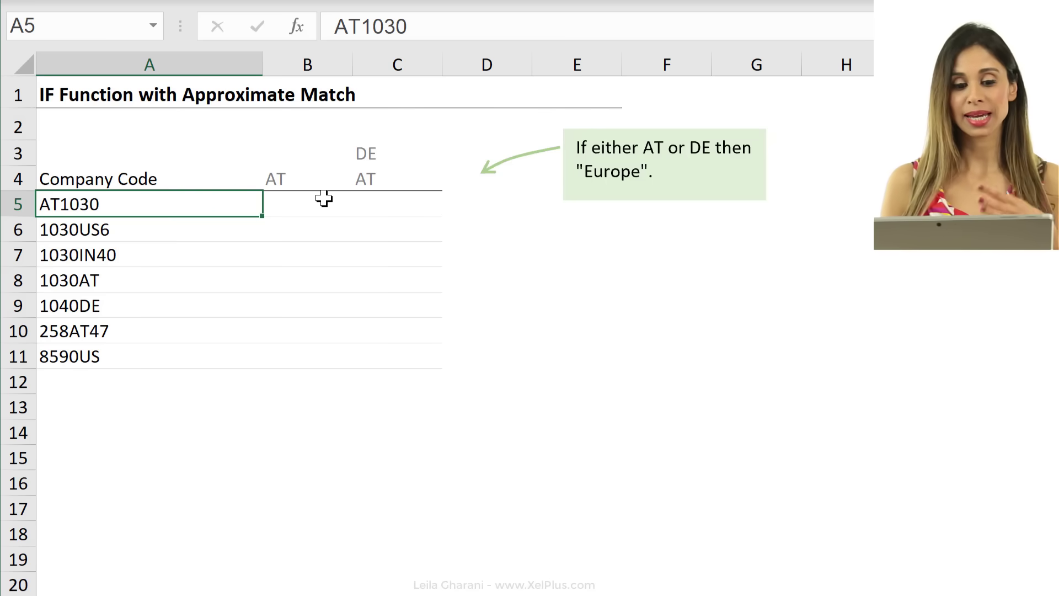
pyautogui.click(303, 202)
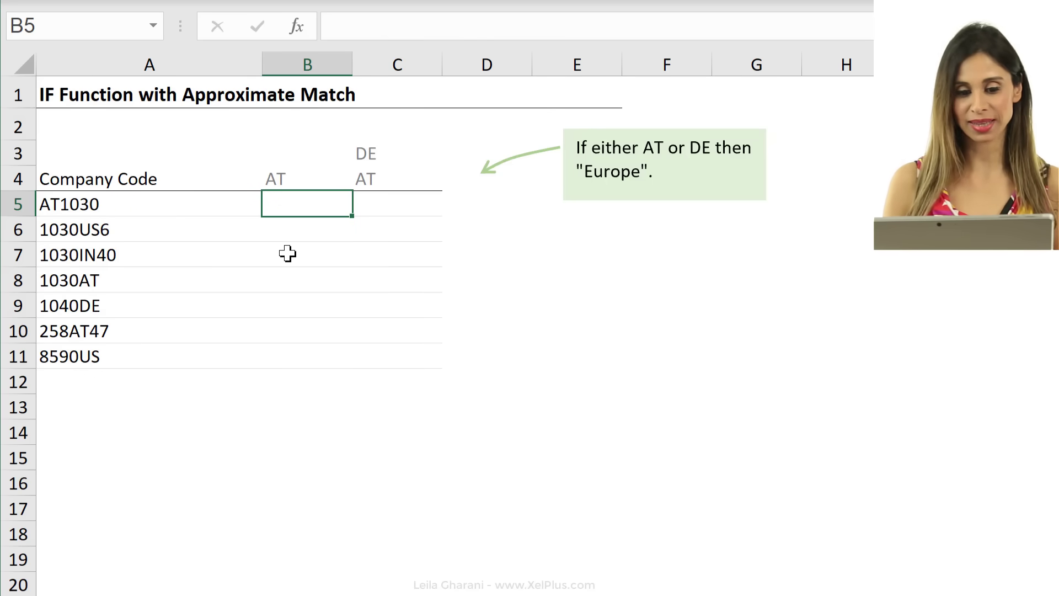
pyautogui.write('=if(')
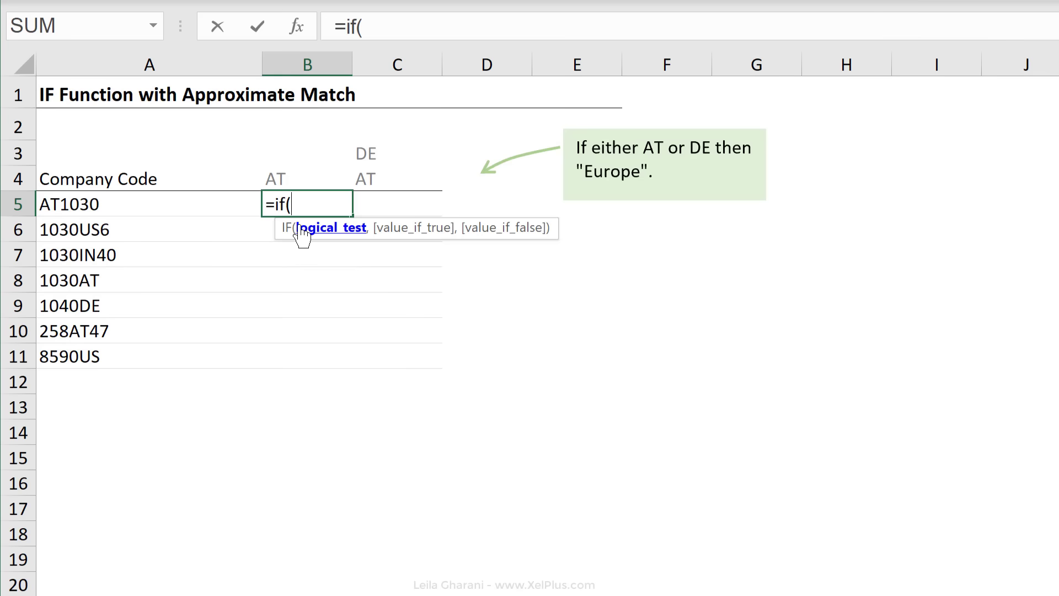
pyautogui.click(95, 206)
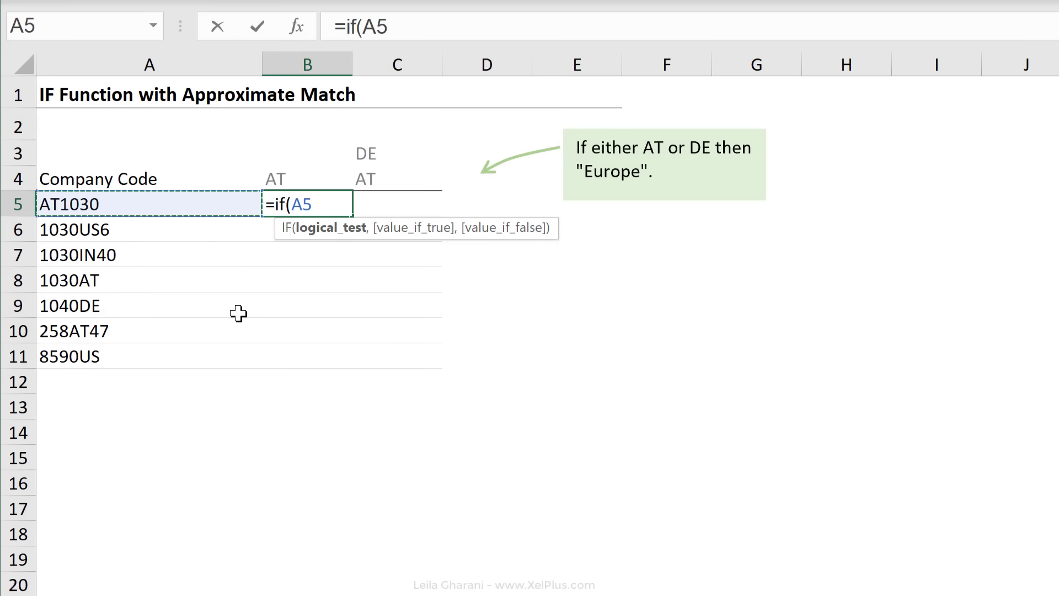
pyautogui.write('=')
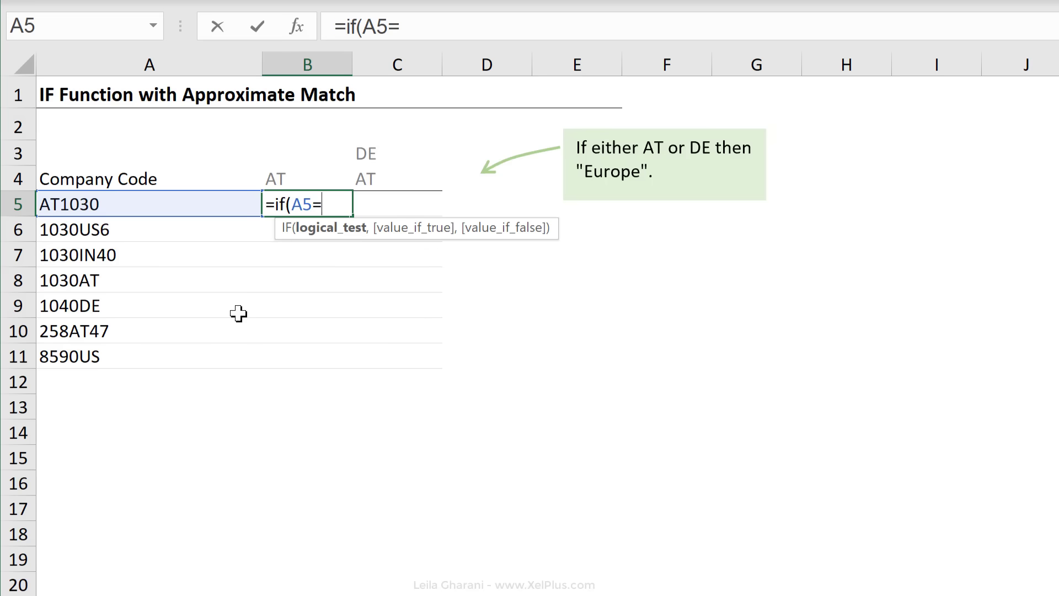
pyautogui.write('"*At')
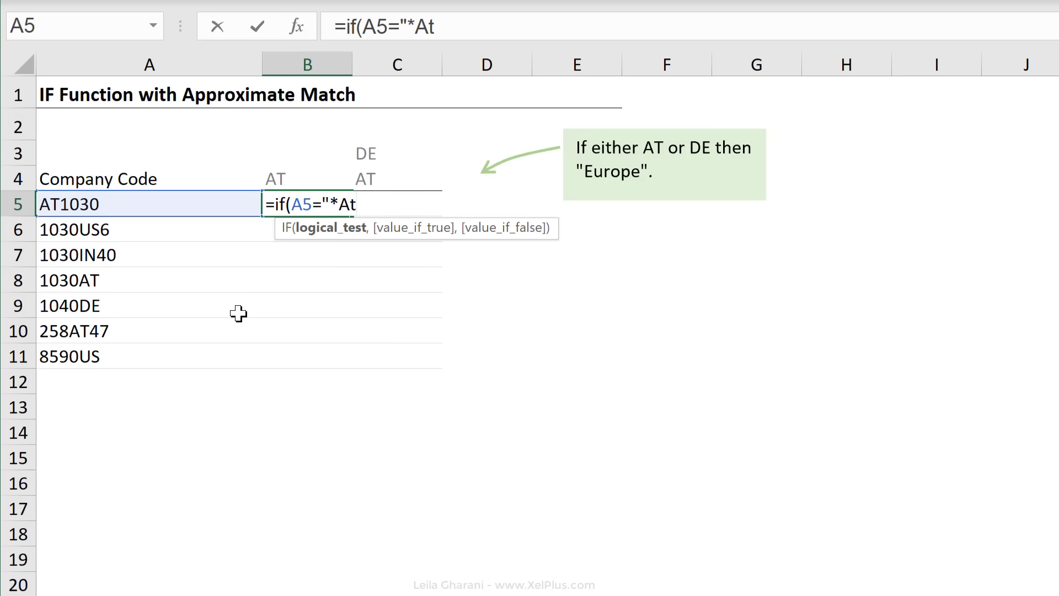
pyautogui.click(456, 31)
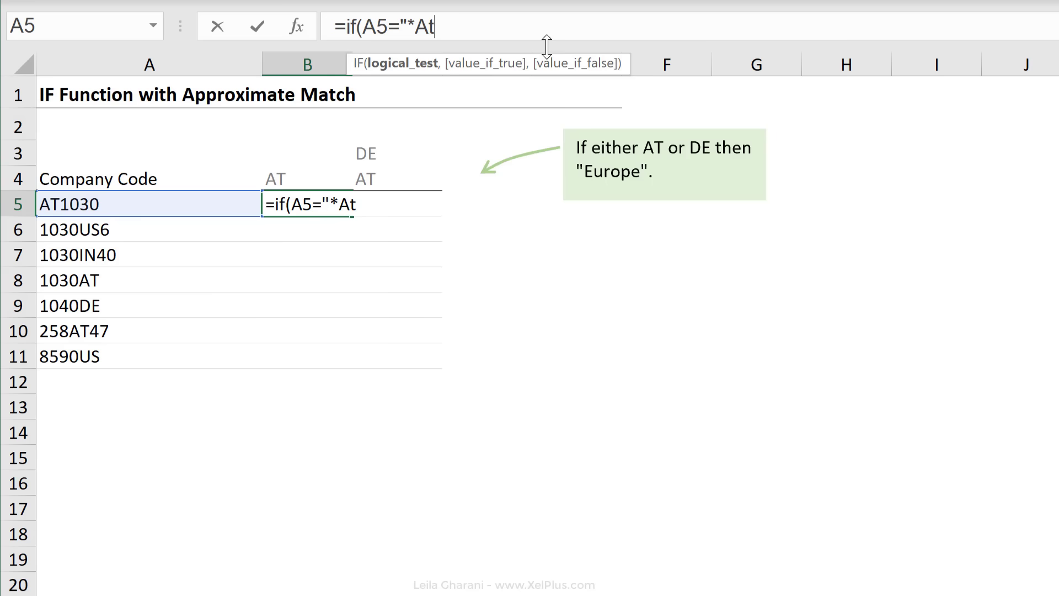
pyautogui.write('*",')
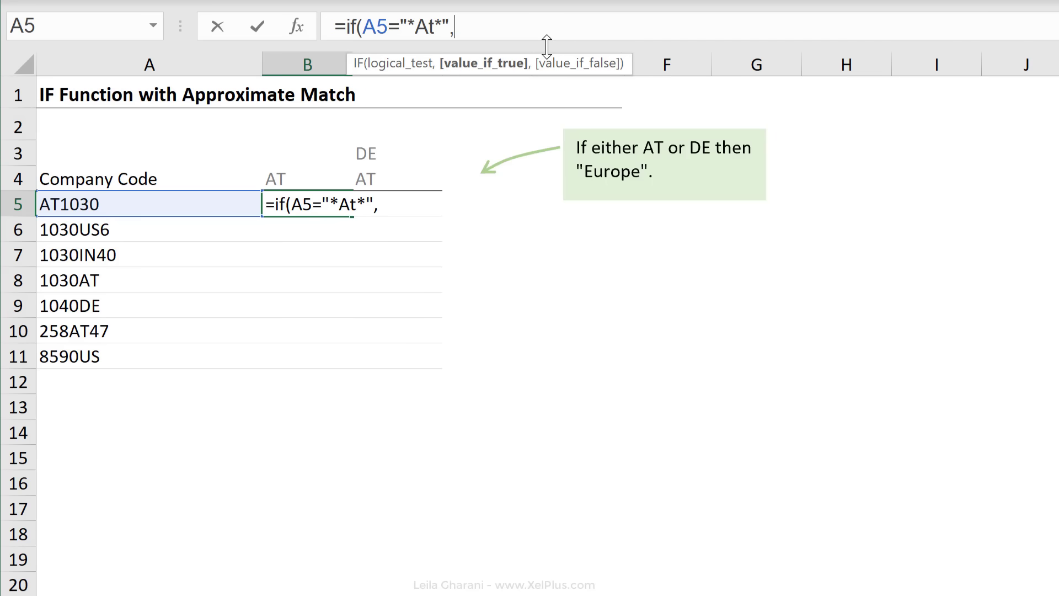
pyautogui.write('"AT",')
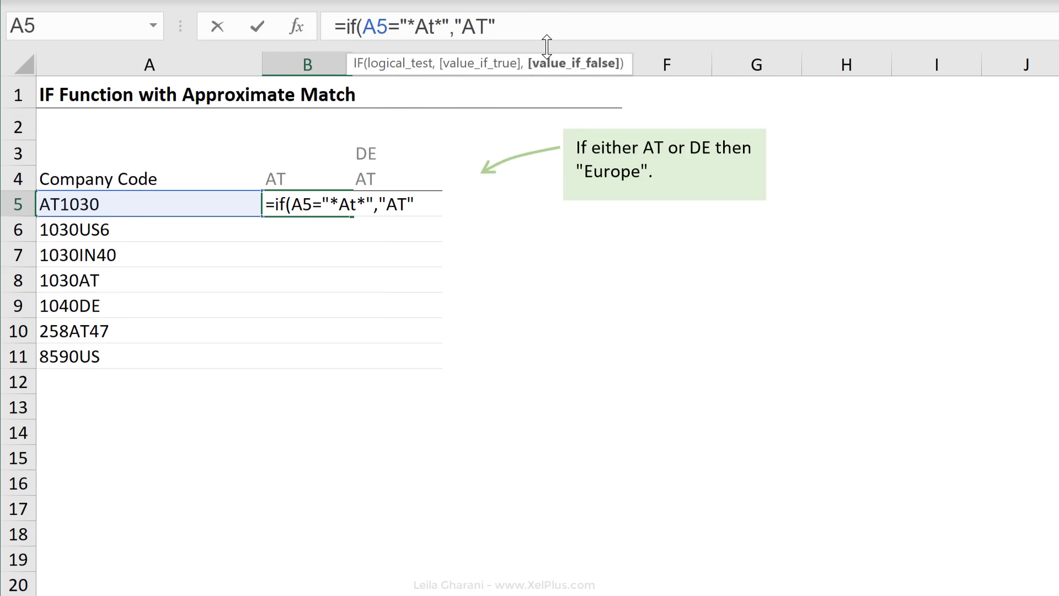
pyautogui.write('"")')
pyautogui.click(433, 27)
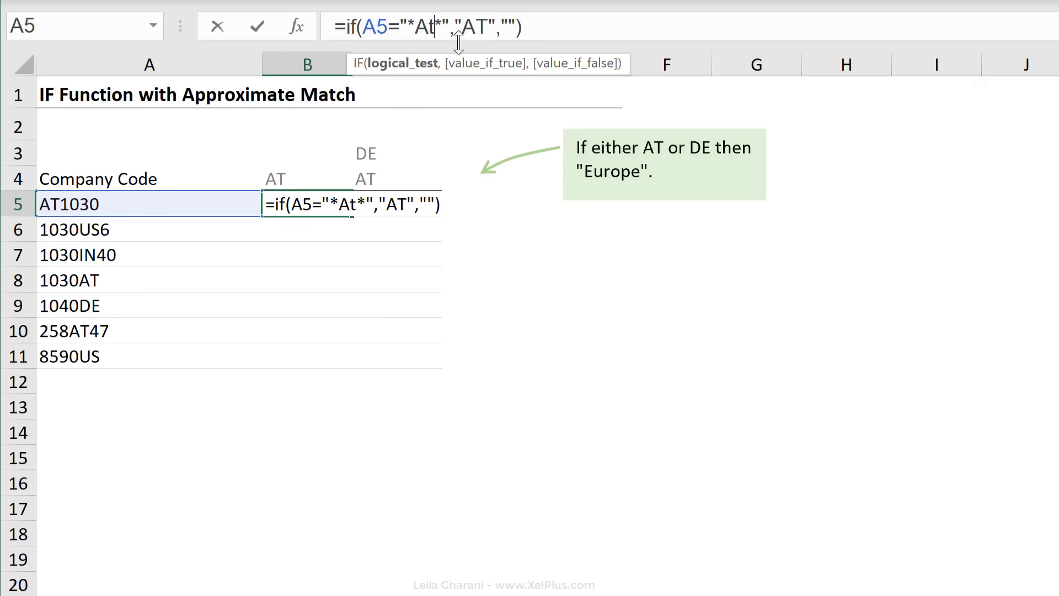
pyautogui.press('BackSpace')
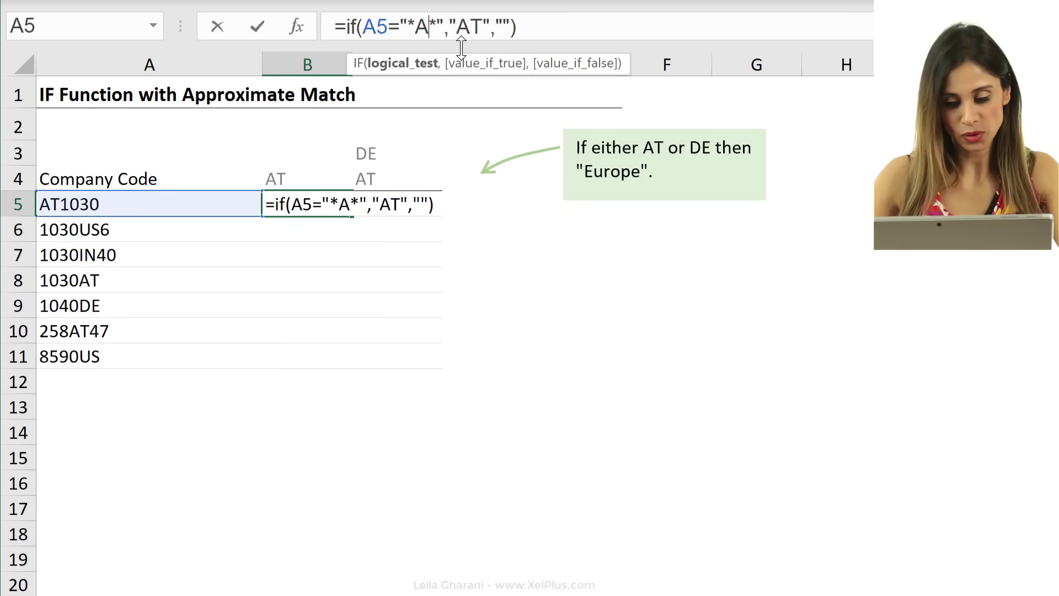
pyautogui.write('T')
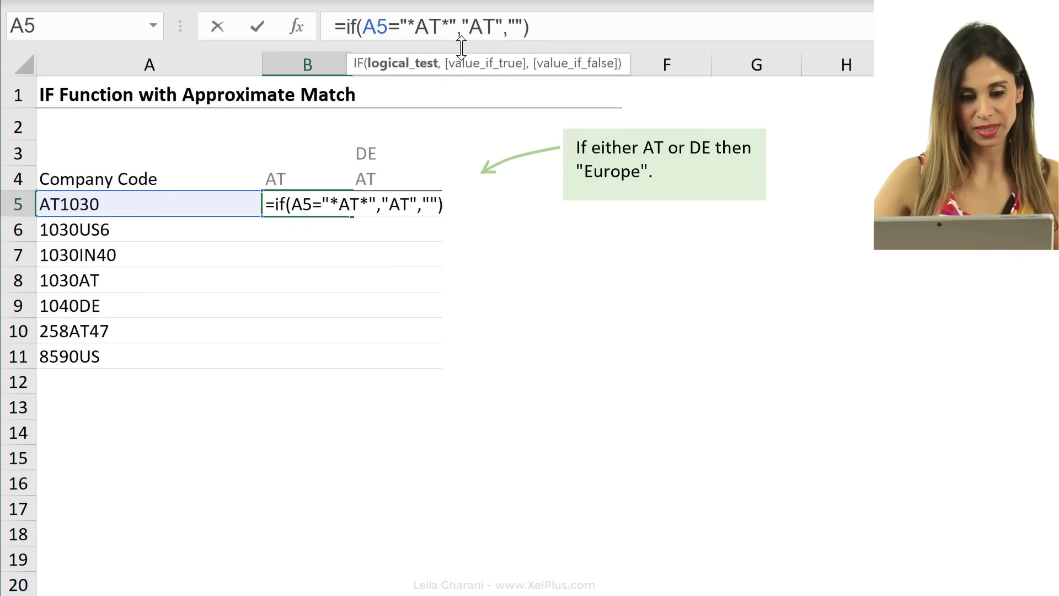
pyautogui.hotkey('ctrl', 'Return')
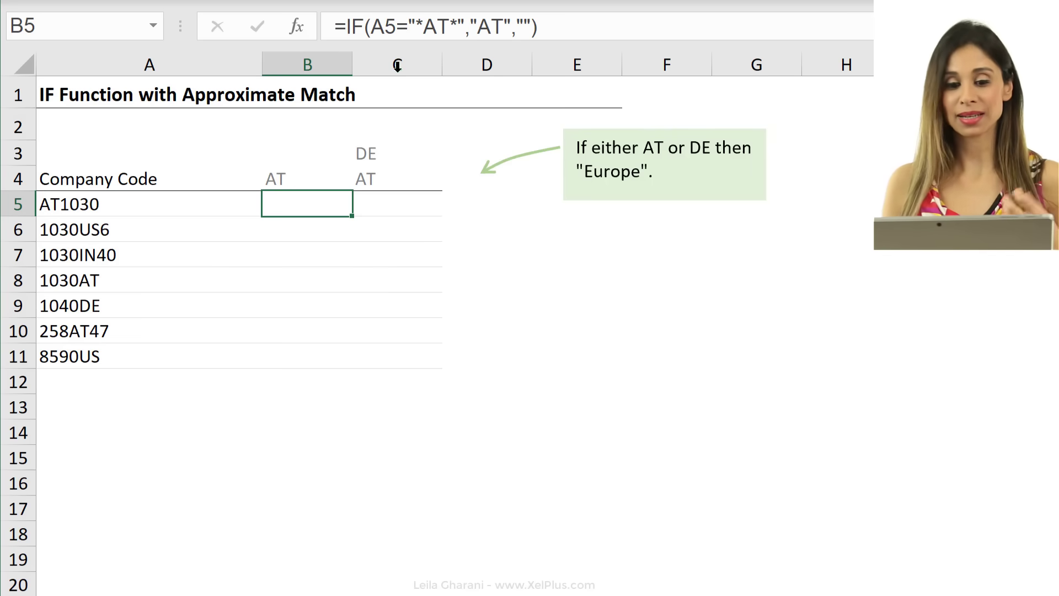
pyautogui.click(416, 26)
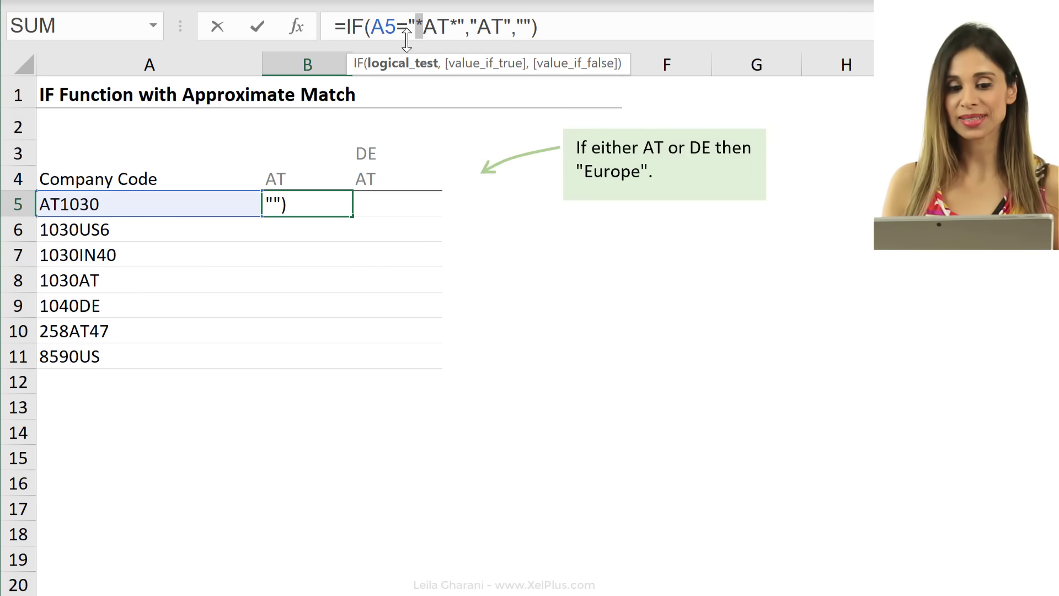
pyautogui.click(397, 32)
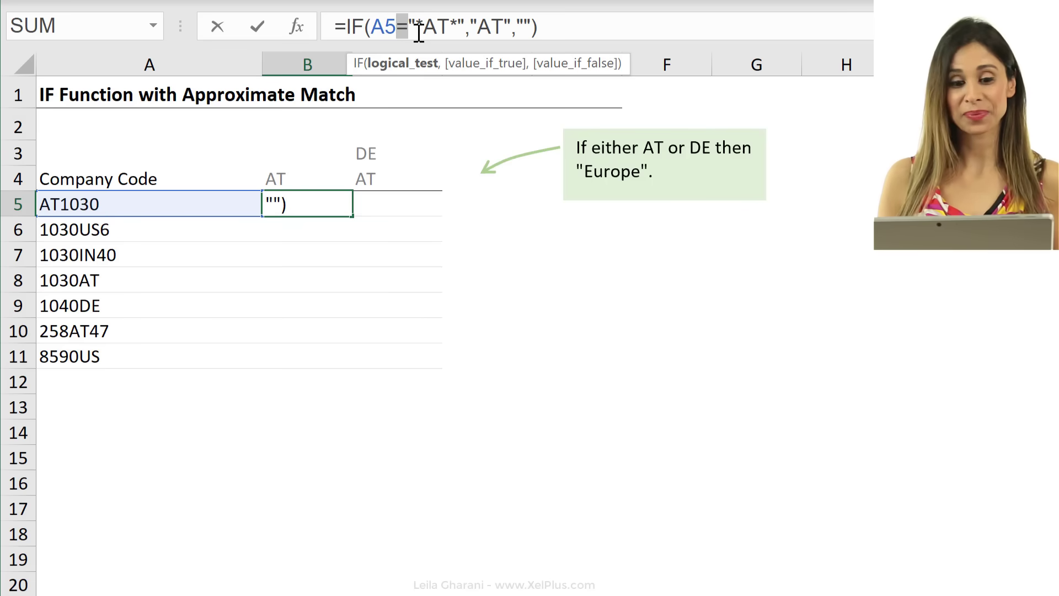
pyautogui.click(437, 25)
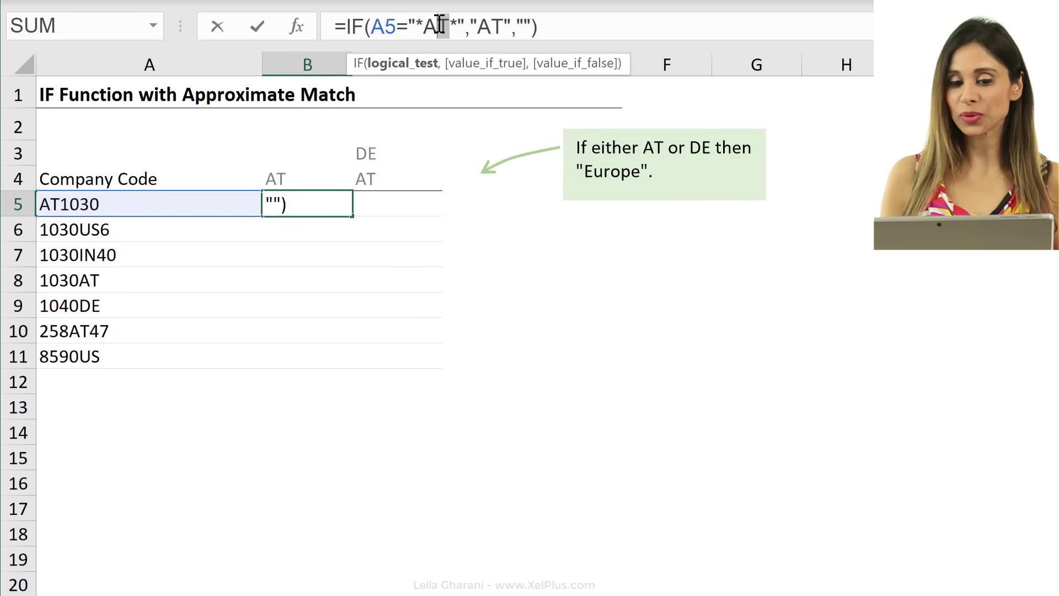
pyautogui.moveTo(437, 25); pyautogui.dragTo(403, 25)
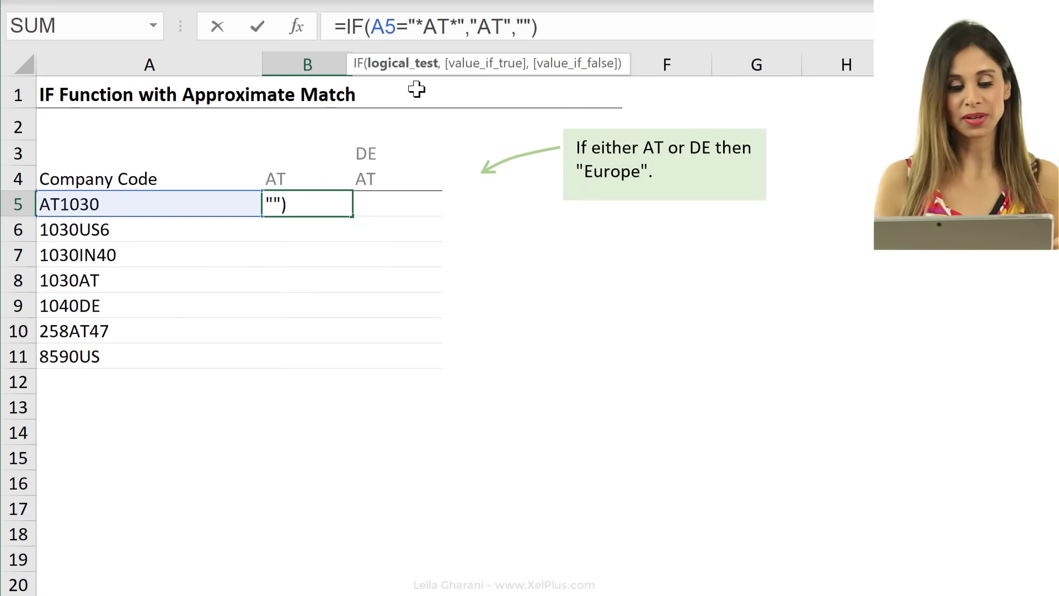
pyautogui.hotkey('ctrl', 'Return')
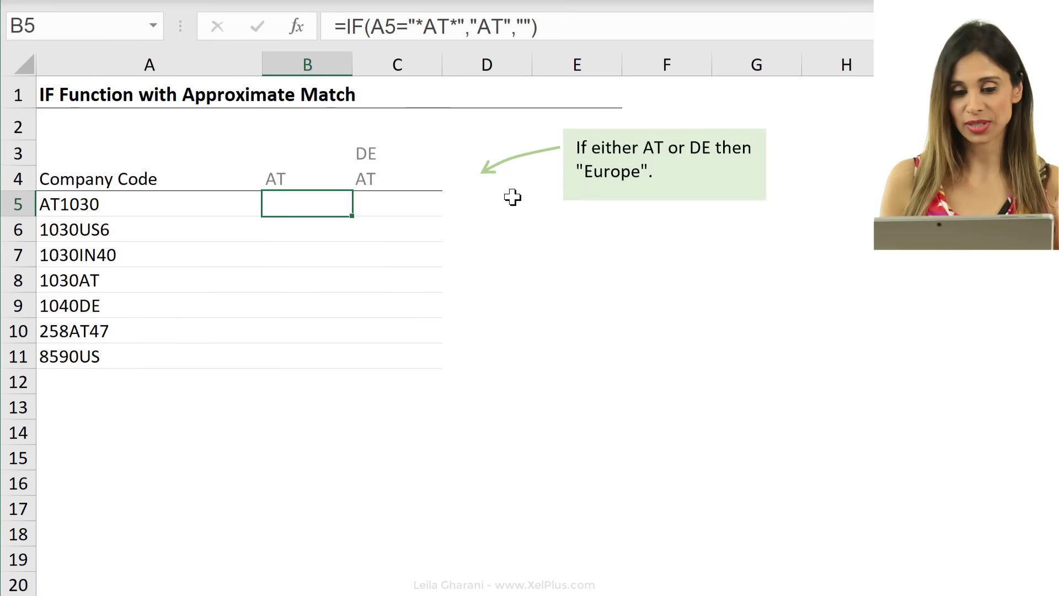
# Enter =SEARCH($B$4,A5) in D5 with B4 locked absolute, returning 1 for AT1030.
pyautogui.click(475, 201)
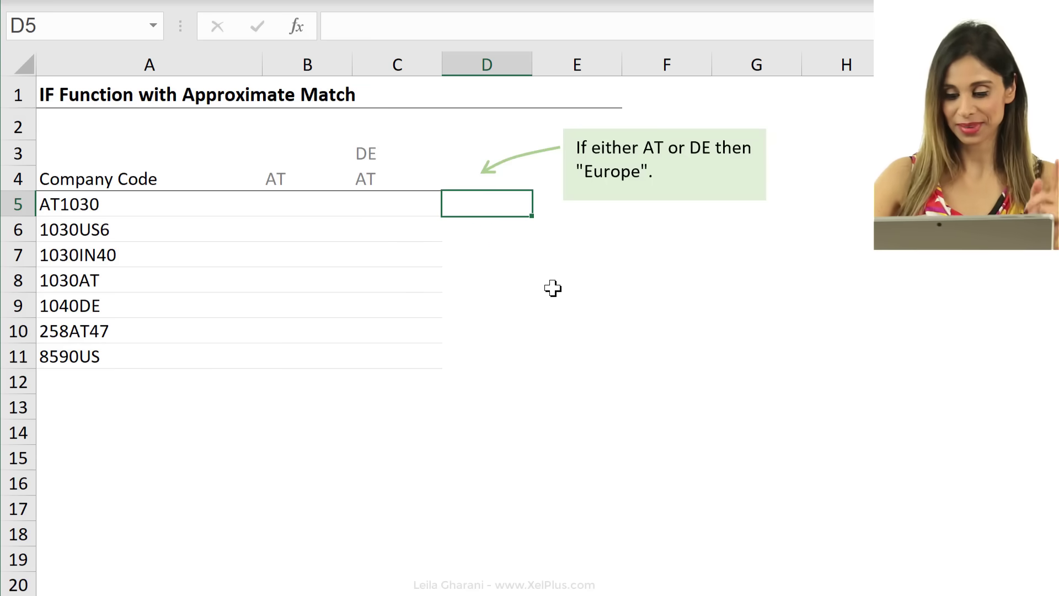
pyautogui.write('=searc')
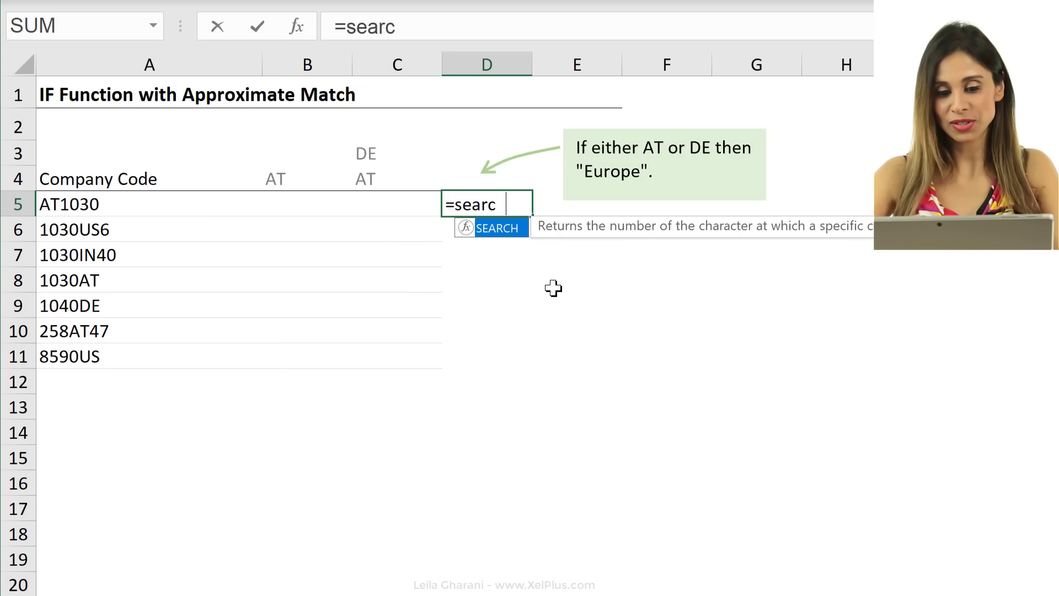
pyautogui.write('h(')
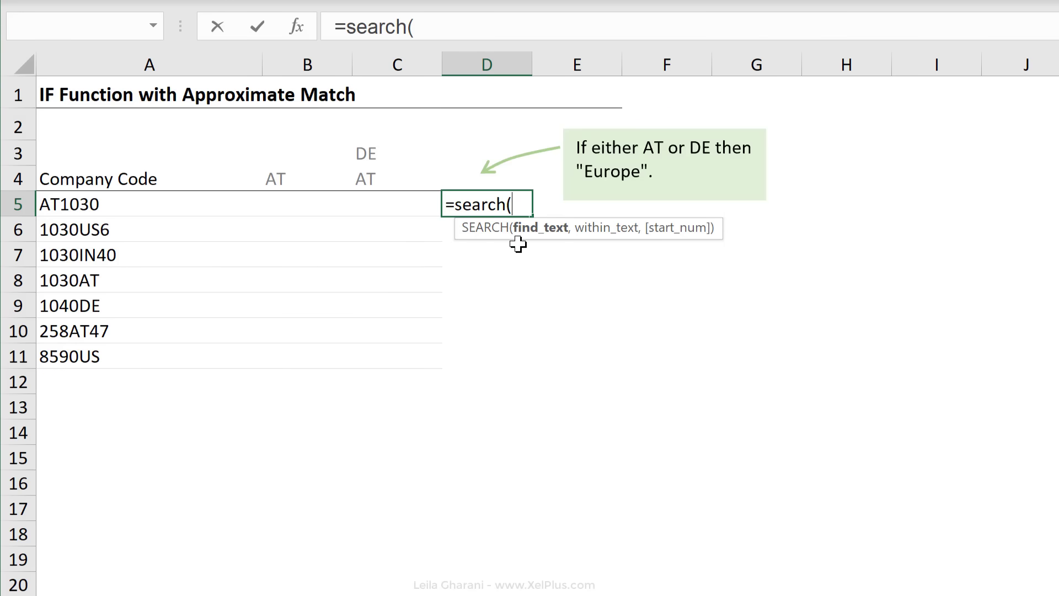
pyautogui.click(273, 179)
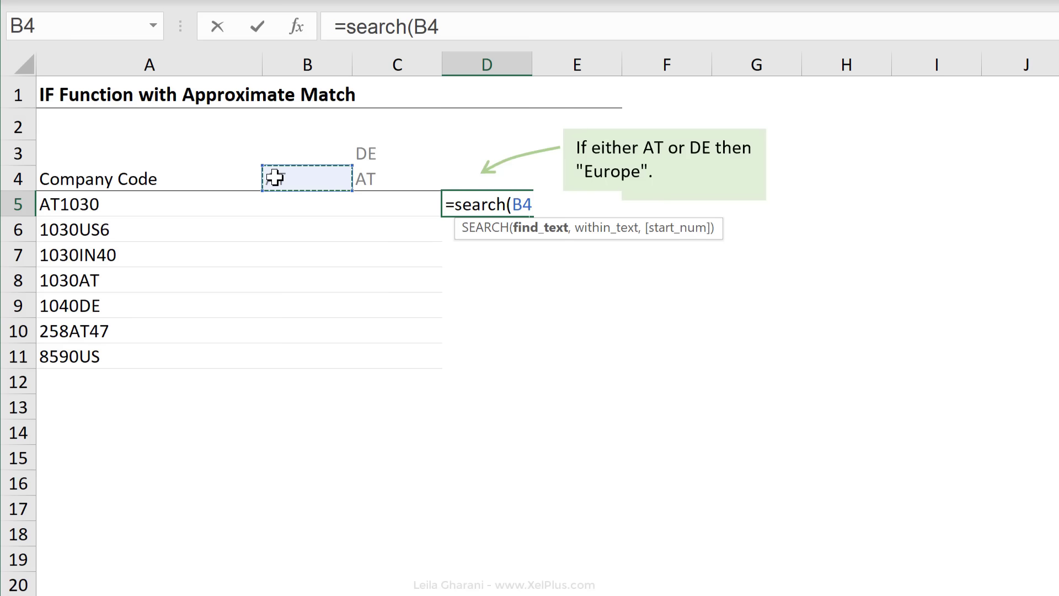
pyautogui.press('F4')
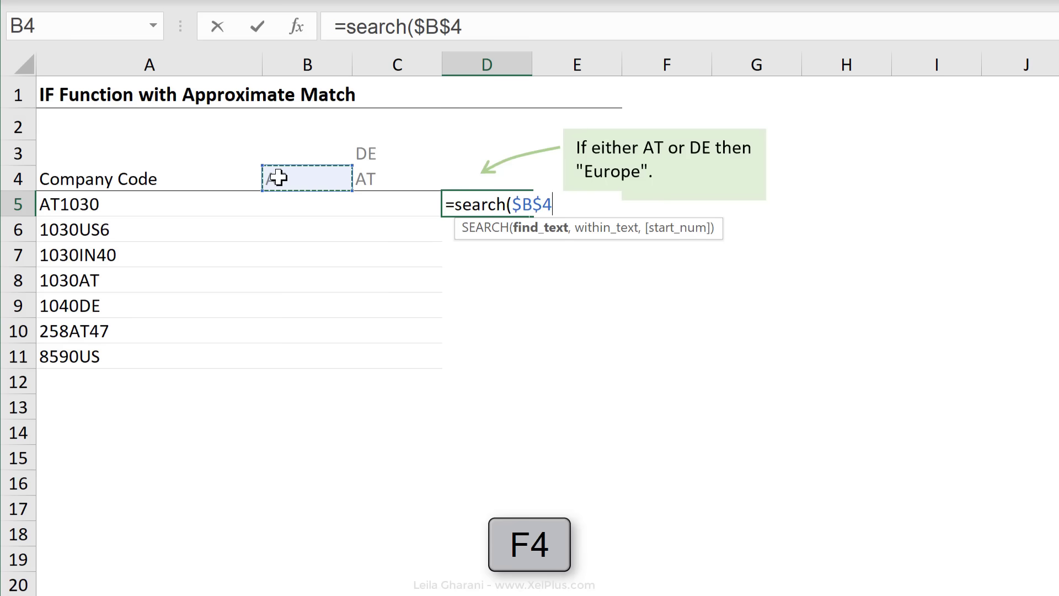
pyautogui.write(',')
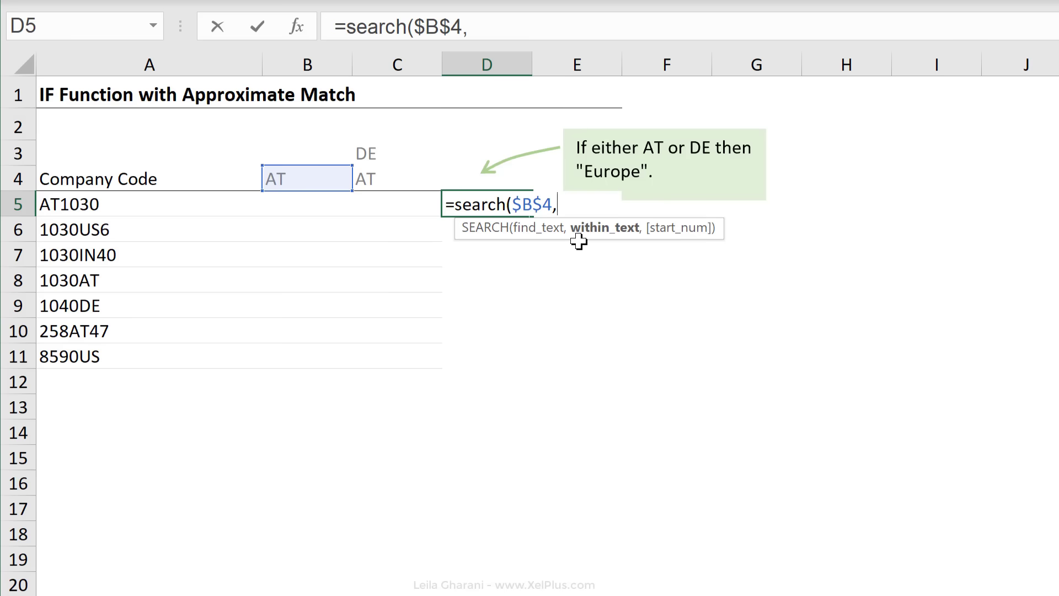
pyautogui.click(78, 203)
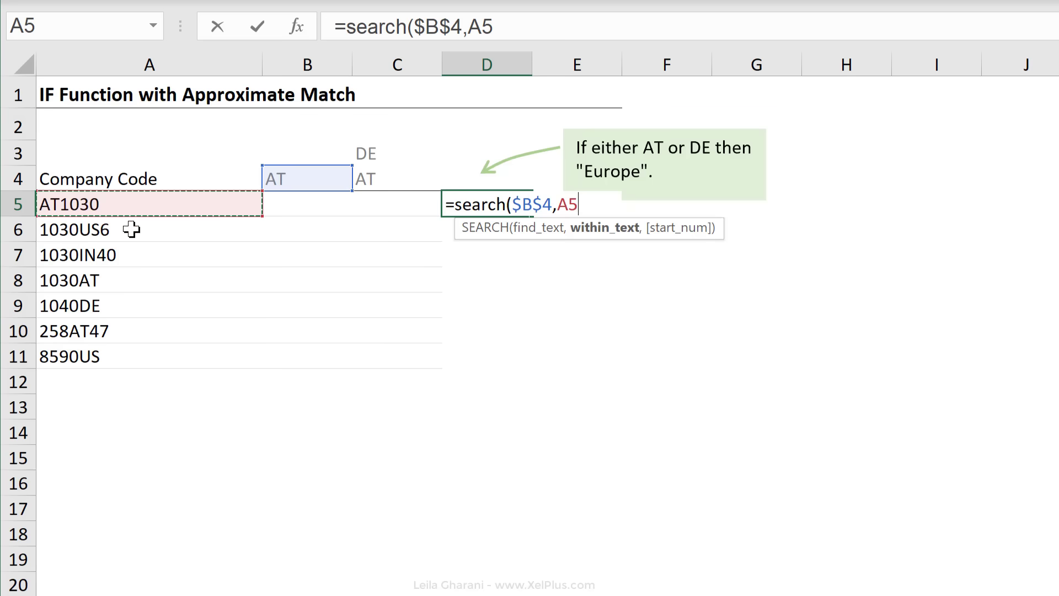
pyautogui.write(')')
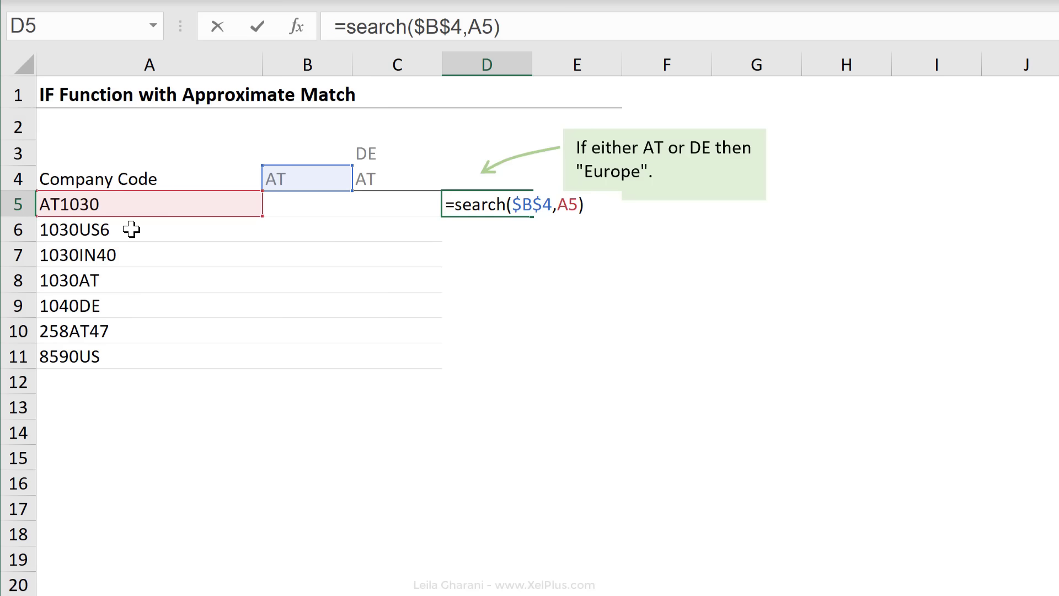
pyautogui.hotkey('ctrl', 'Return')
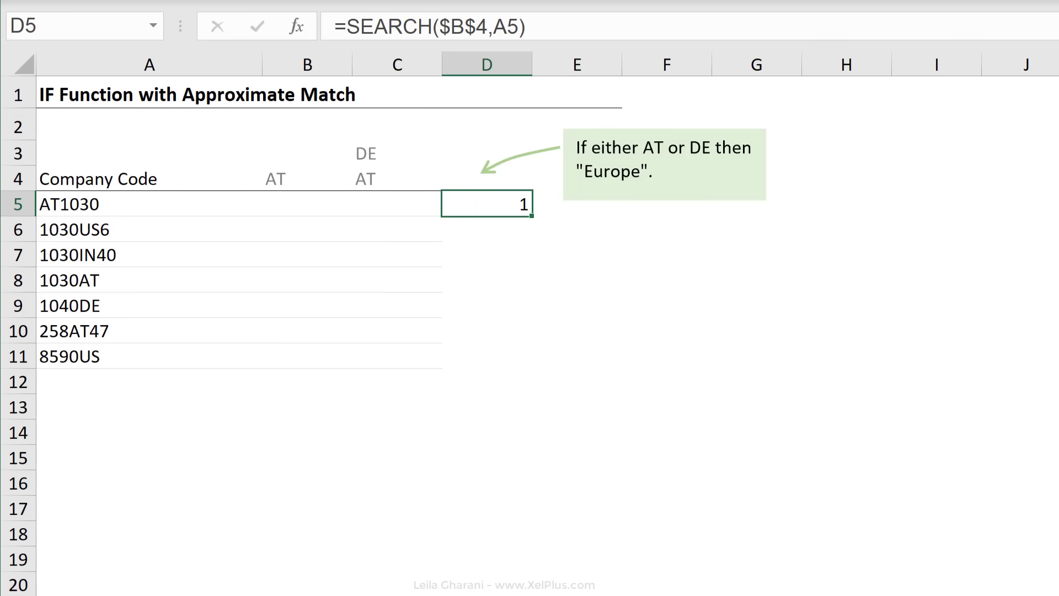
# Change the company code in A5 from AT1030 to pT10at0.
pyautogui.click(84, 202)
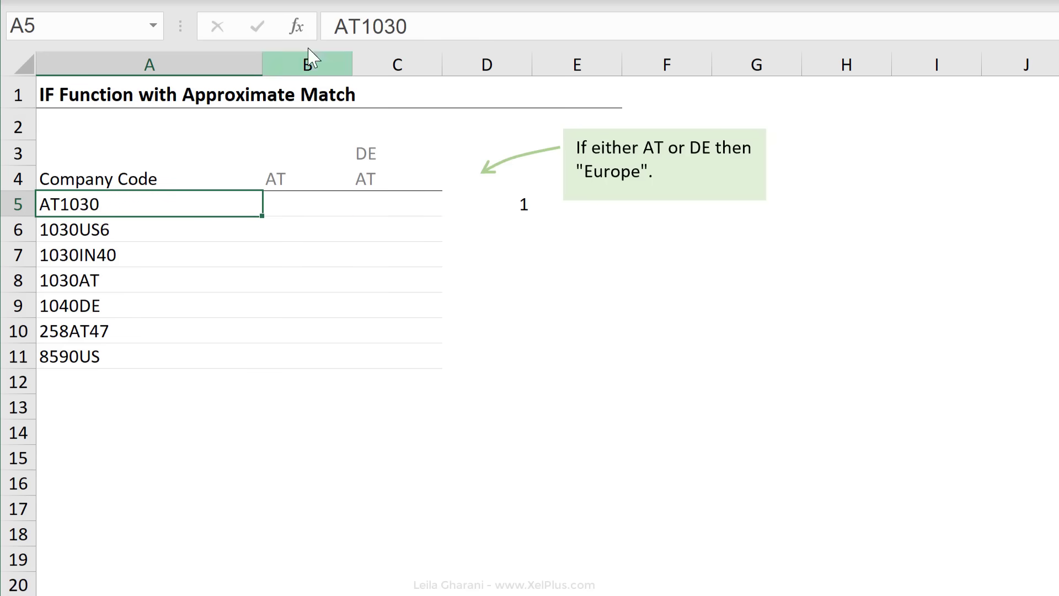
pyautogui.click(346, 27)
pyautogui.press('BackSpace')
pyautogui.write('p')
pyautogui.press('Delete')
pyautogui.write('at')
pyautogui.hotkey('ctrl', 'Return')
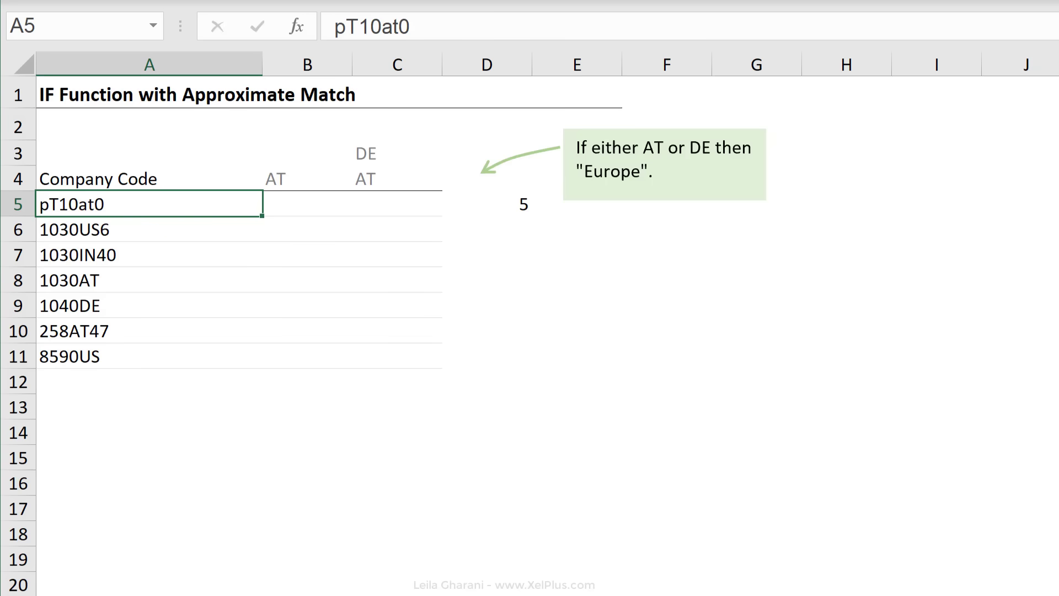
# Inspect A5, B4 and D5 to see SEARCH now returns 5, ignoring case.
pyautogui.click(487, 204)
pyautogui.click(149, 178)
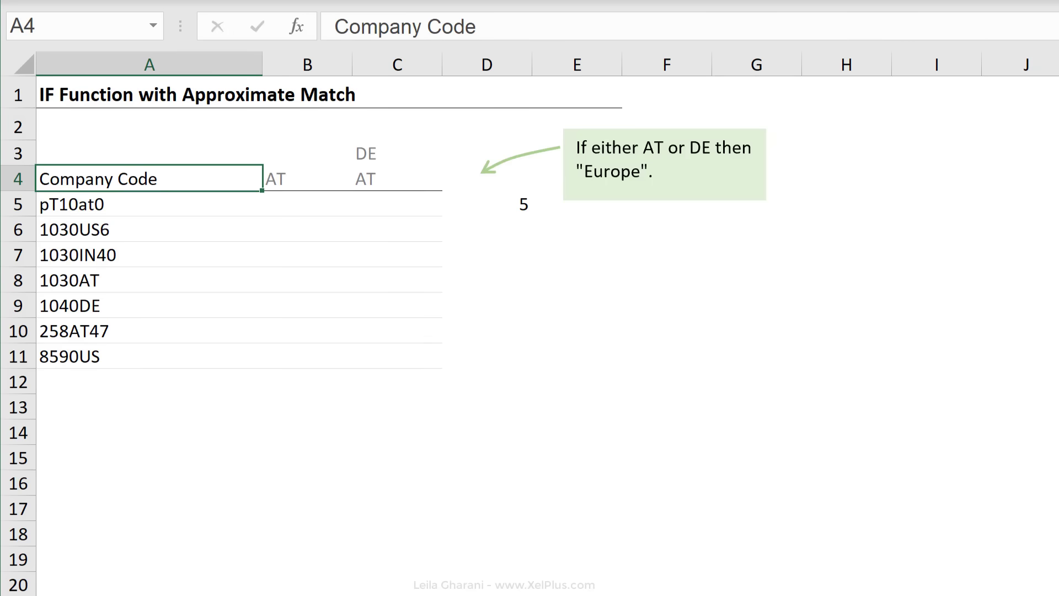
pyautogui.click(307, 179)
pyautogui.click(95, 209)
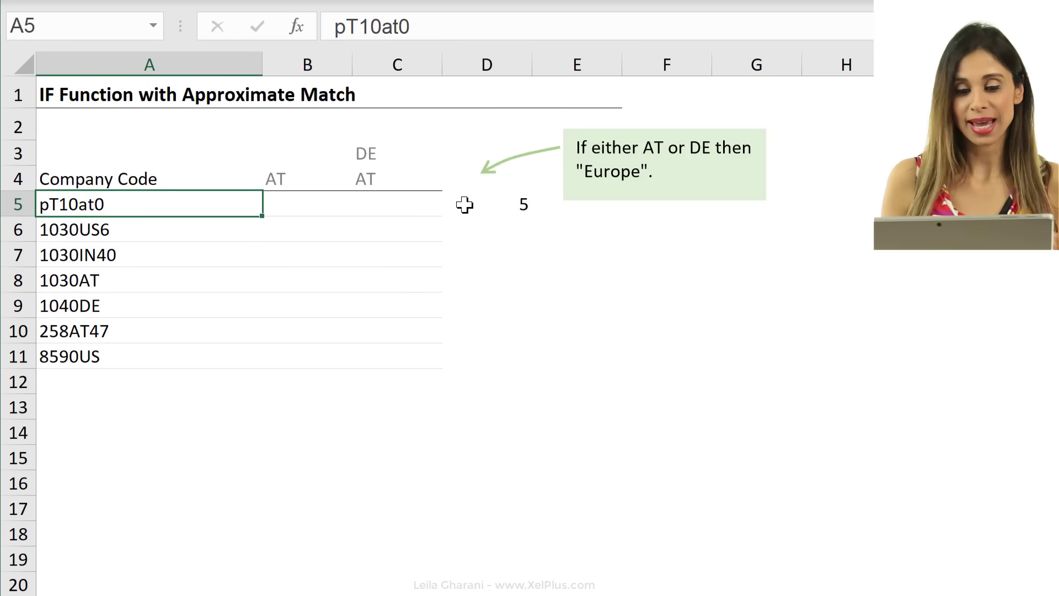
pyautogui.click(532, 207)
pyautogui.click(500, 204)
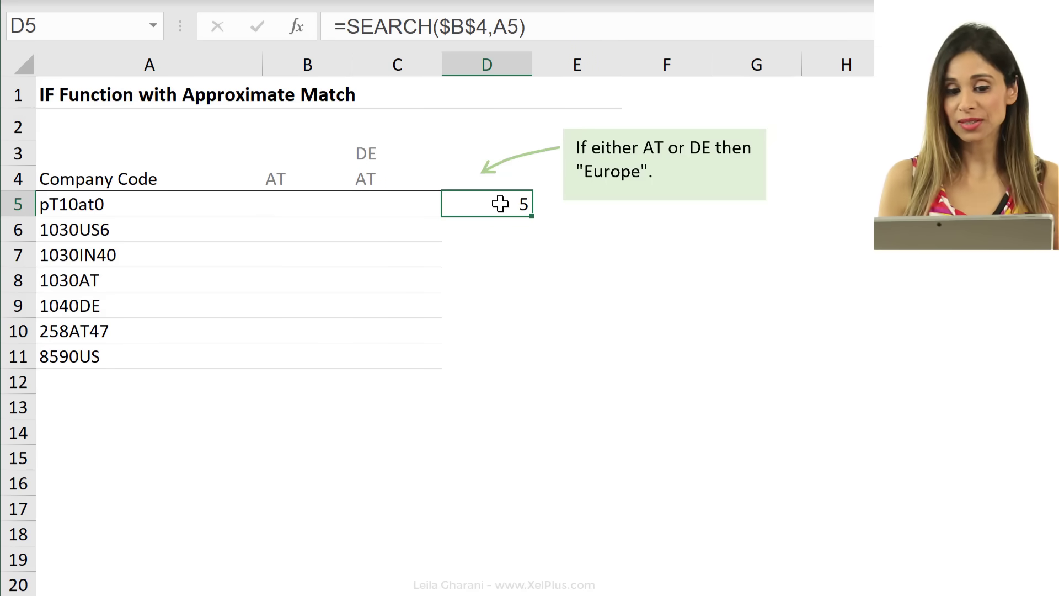
pyautogui.click(432, 27)
# Swap SEARCH for FIND in D5 and change A5 to pT10AT0 to test case sensitivity.
pyautogui.moveTo(433, 27); pyautogui.dragTo(349, 32)
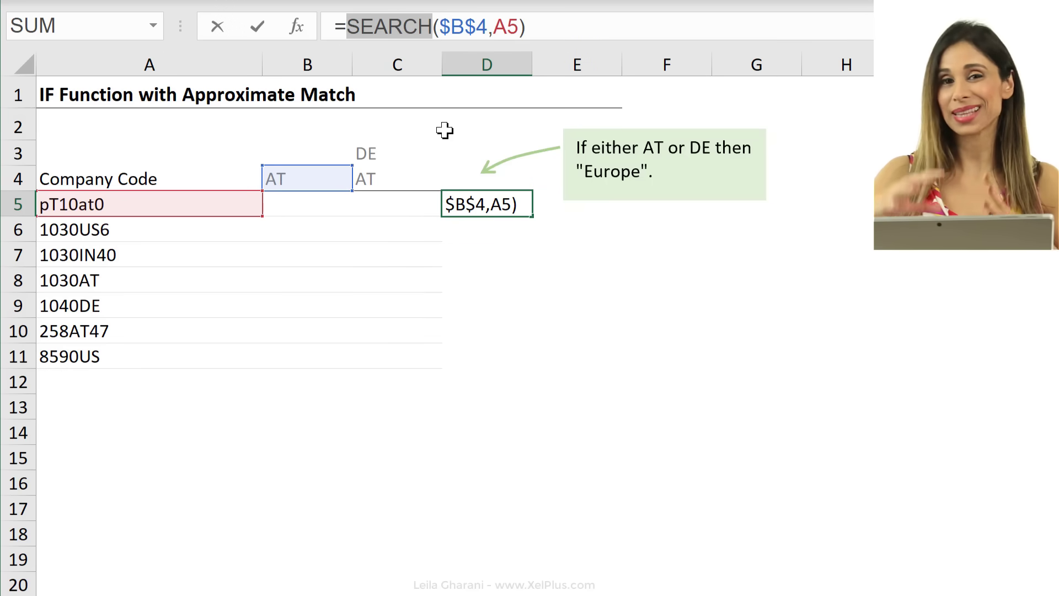
pyautogui.press('BackSpace')
pyautogui.write('find')
pyautogui.press('Return')
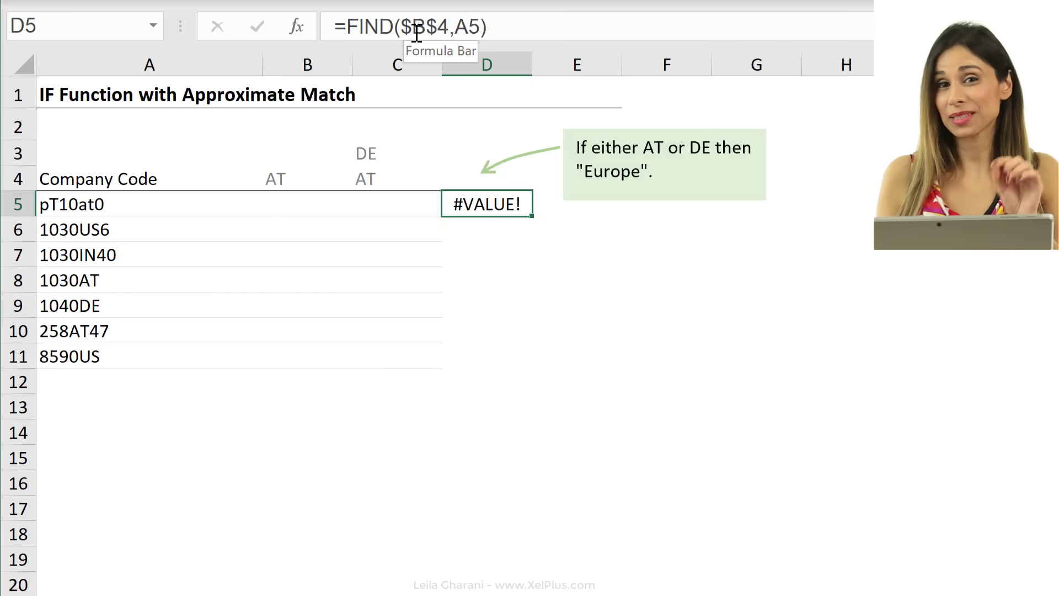
pyautogui.click(101, 203)
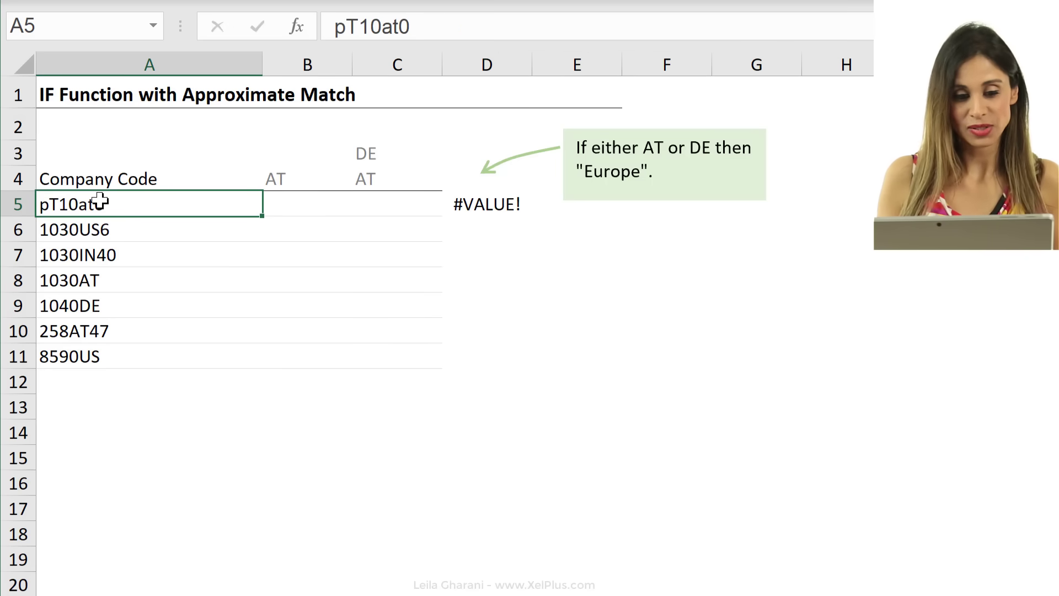
pyautogui.click(399, 38)
pyautogui.press('BackSpace')
pyautogui.press('BackSpace')
pyautogui.write('AT')
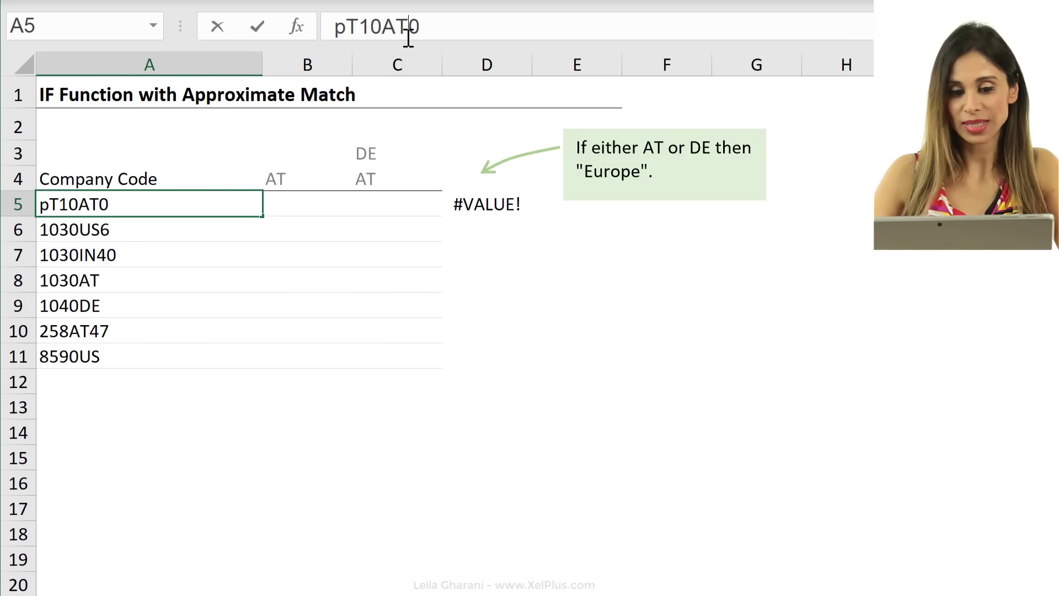
pyautogui.hotkey('ctrl', 'Return')
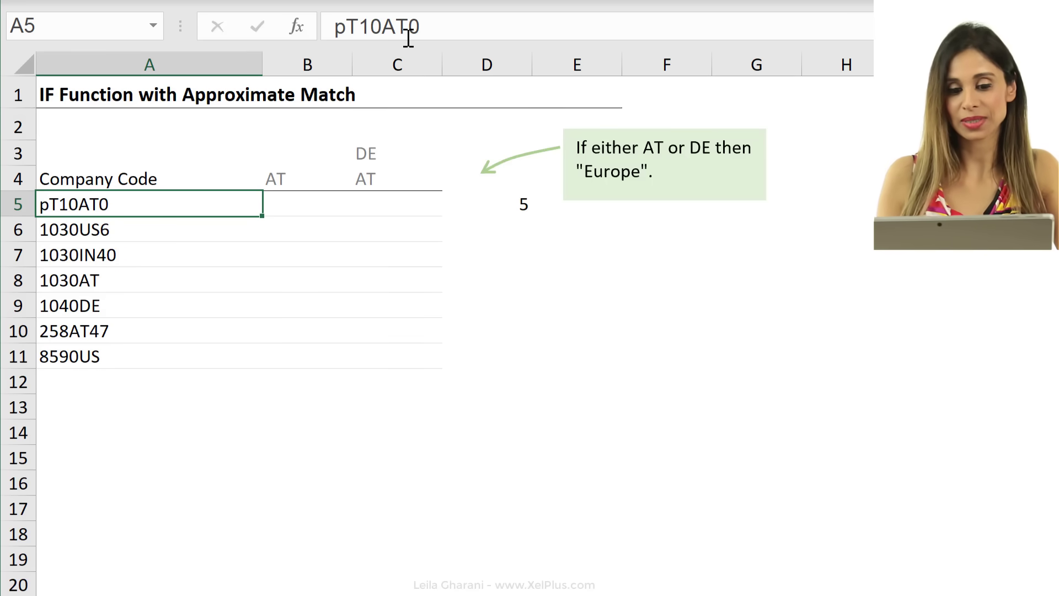
# Switch D5's formula back from FIND to SEARCH.
pyautogui.click(517, 204)
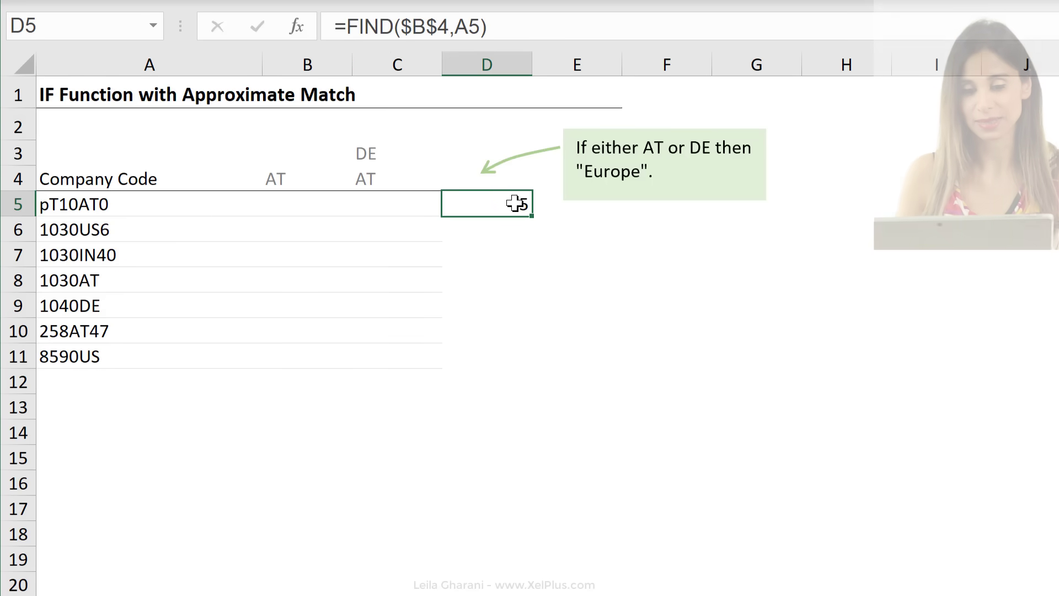
pyautogui.click(391, 30)
pyautogui.press('BackSpace')
pyautogui.press('BackSpace')
pyautogui.press('BackSpace')
pyautogui.press('BackSpace')
pyautogui.write('search')
pyautogui.hotkey('ctrl', 'Return')
# Change the code in A5 to AT10300.
pyautogui.click(138, 204)
pyautogui.press('F2')
pyautogui.click(348, 25)
pyautogui.press('BackSpace')
pyautogui.write('A')
pyautogui.press('Right')
pyautogui.press('Delete')
pyautogui.press('Delete')
pyautogui.write('30')
pyautogui.hotkey('ctrl', 'Return')
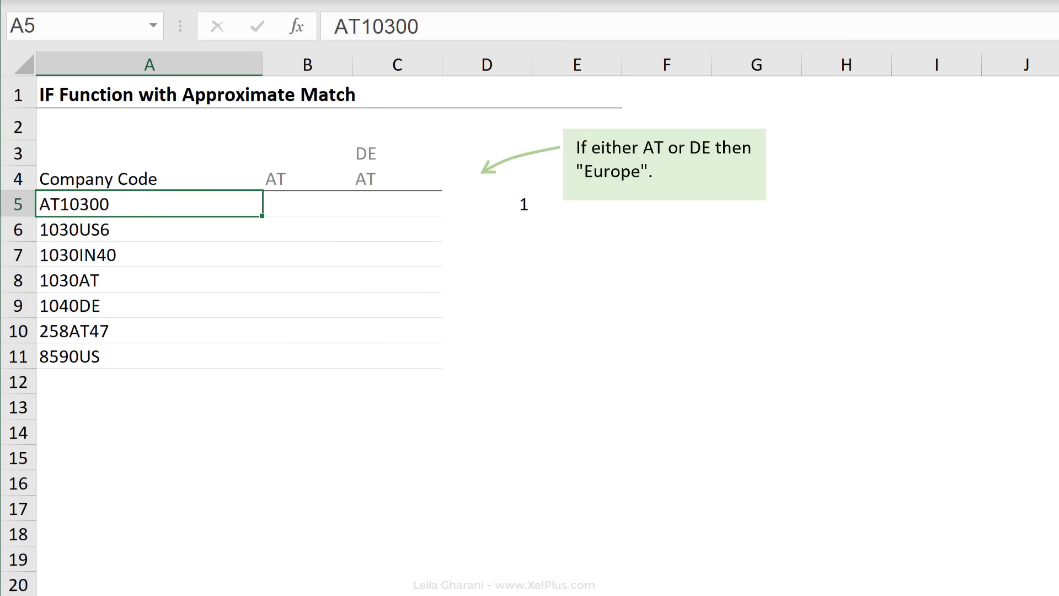
# Try "se" as the search text in B4, then undo back to AT.
pyautogui.click(487, 204)
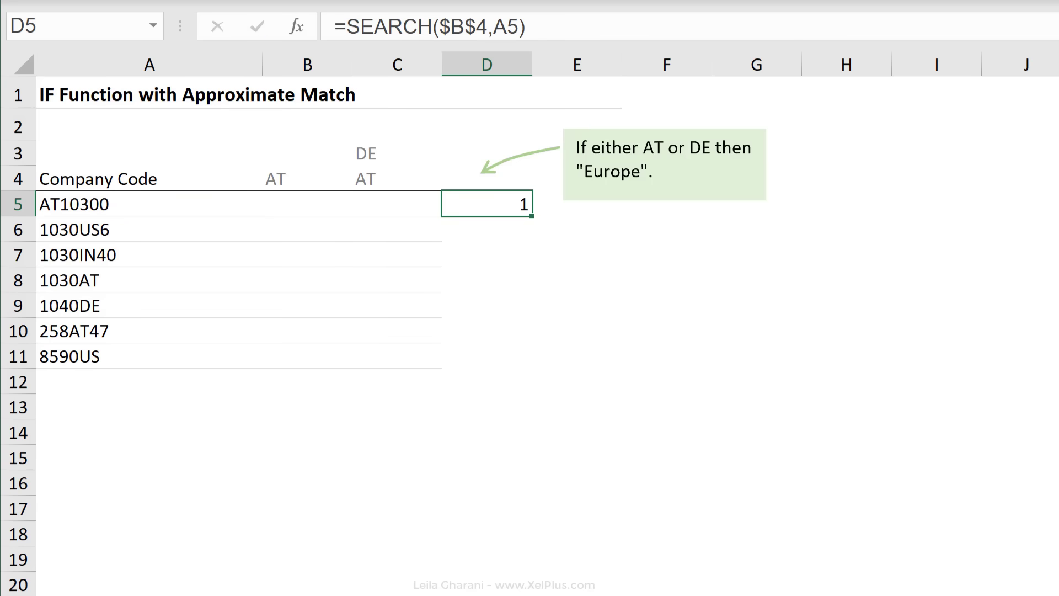
pyautogui.click(308, 178)
pyautogui.write('se')
pyautogui.hotkey('ctrl', 'Return')
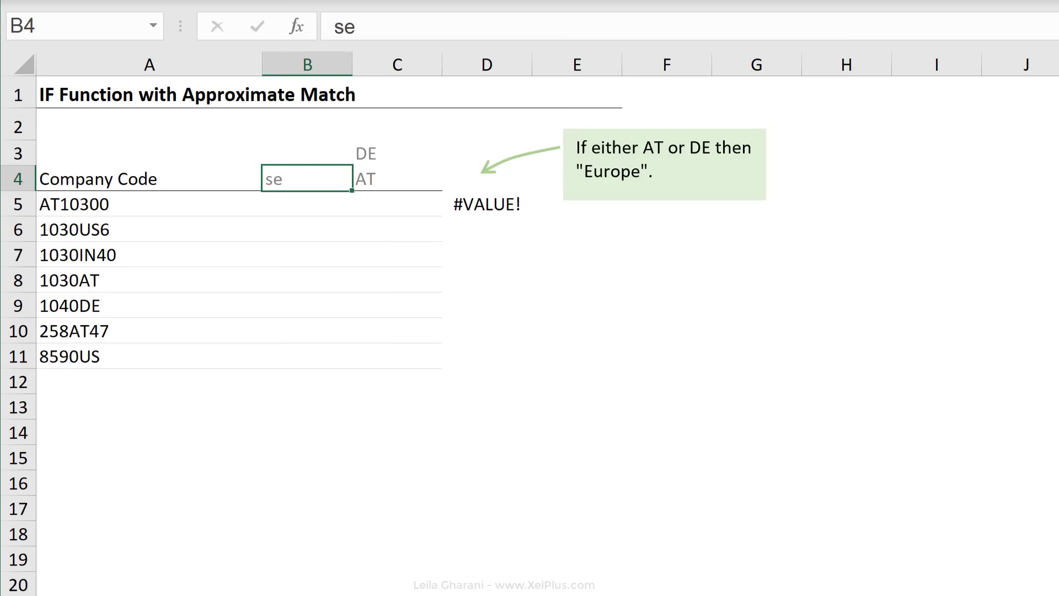
pyautogui.hotkey('ctrl', 'z')
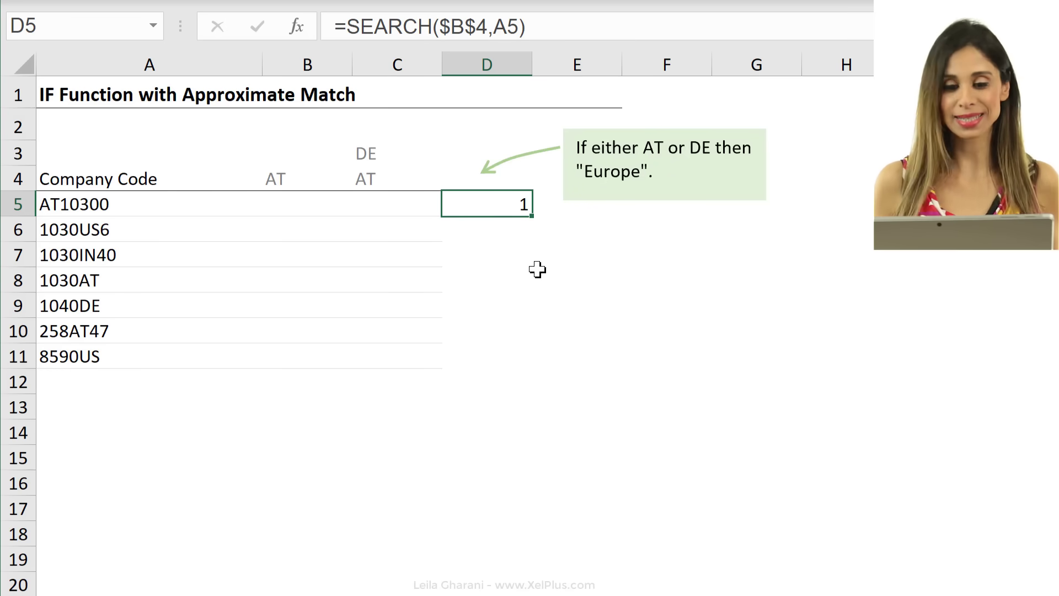
# Wrap D5's formula as =ISNUMBER(SEARCH($B$4,A5)), returning TRUE.
pyautogui.click(353, 22)
pyautogui.write('isnu')
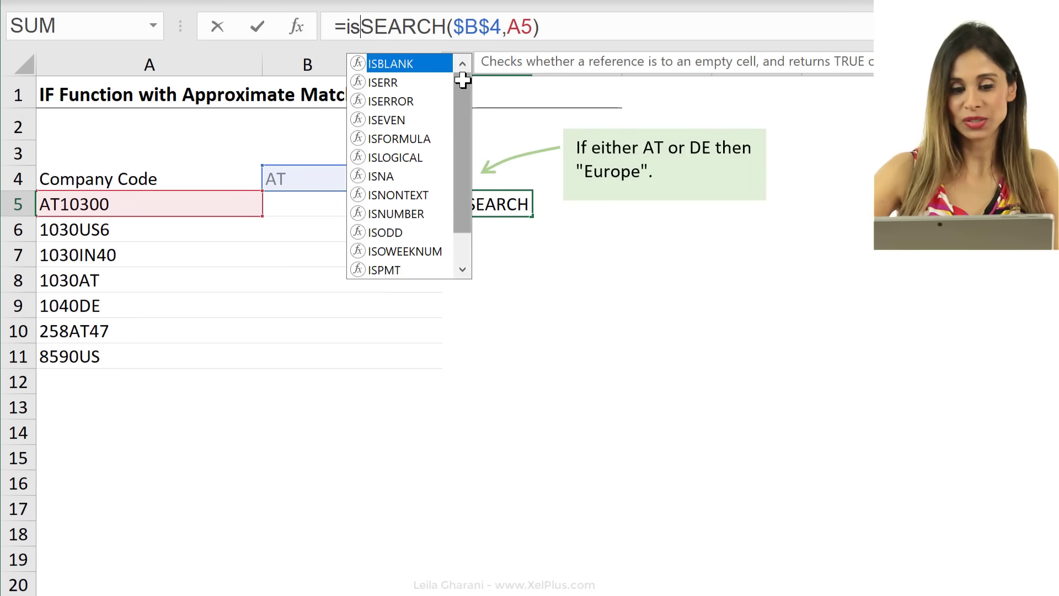
pyautogui.write('mber')
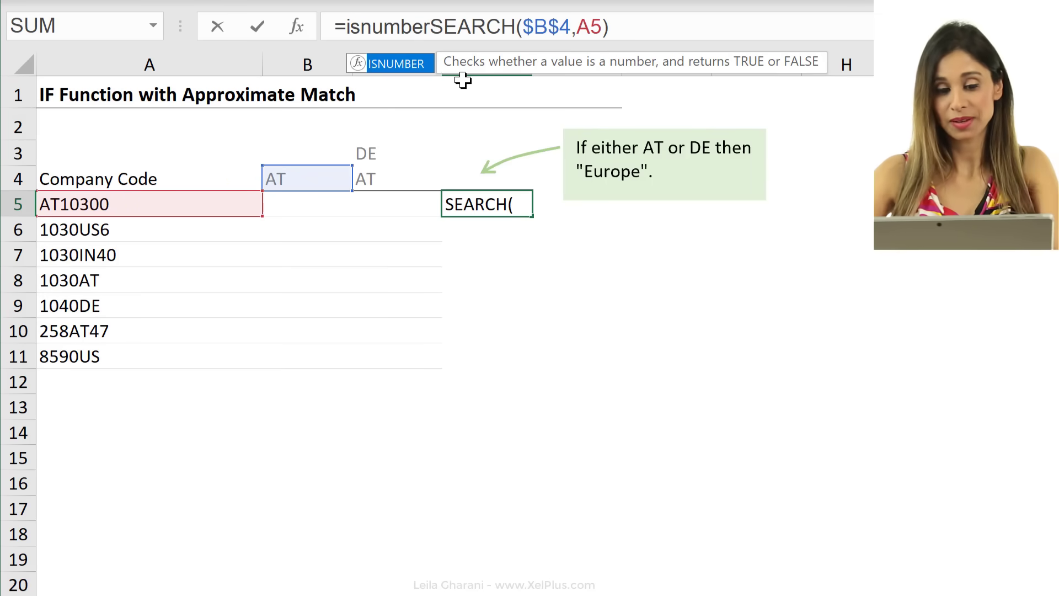
pyautogui.write('(')
pyautogui.click(682, 29)
pyautogui.write(')')
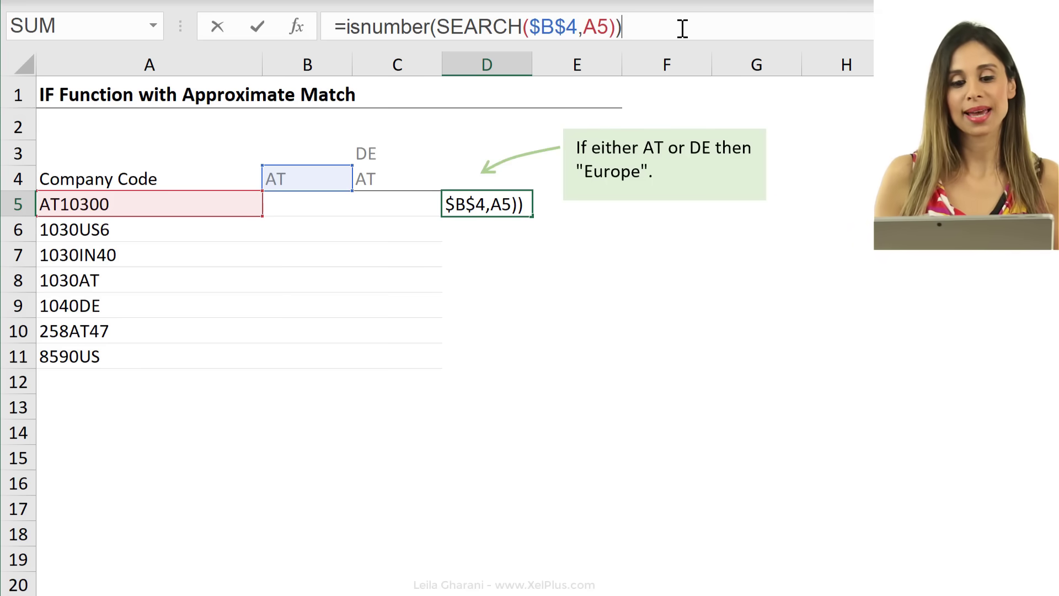
pyautogui.hotkey('ctrl', 'Return')
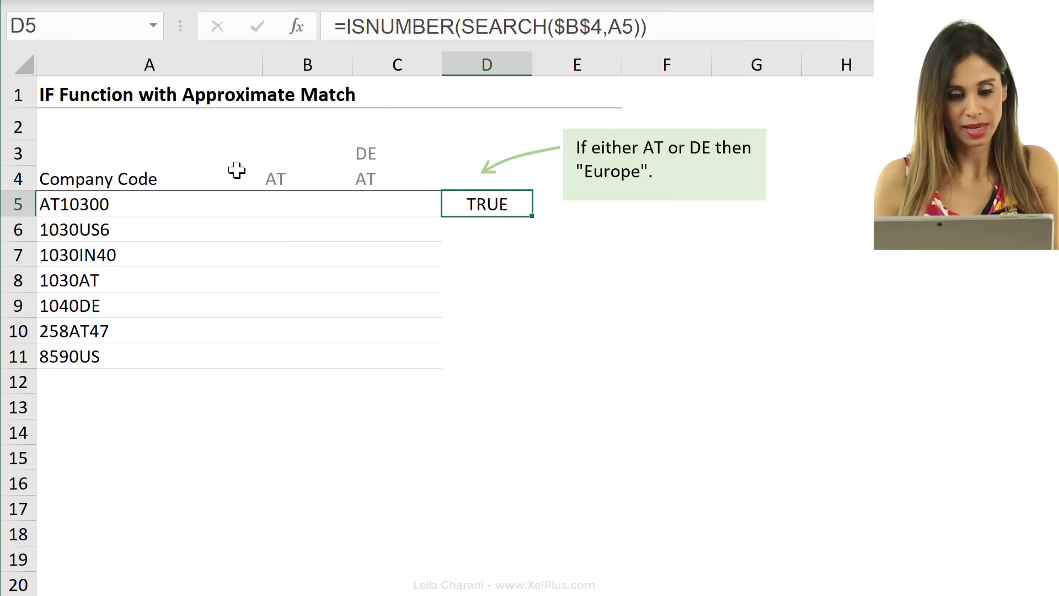
# Test "se" in B4 to get FALSE in D5, then restore AT for TRUE.
pyautogui.click(274, 178)
pyautogui.write('se')
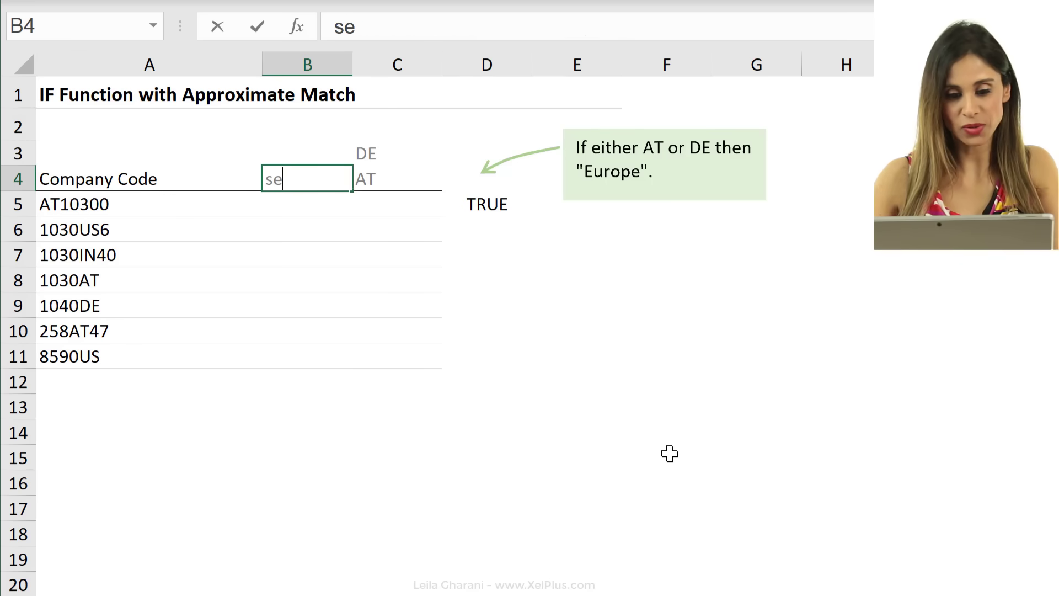
pyautogui.hotkey('ctrl', 'Return')
pyautogui.click(498, 212)
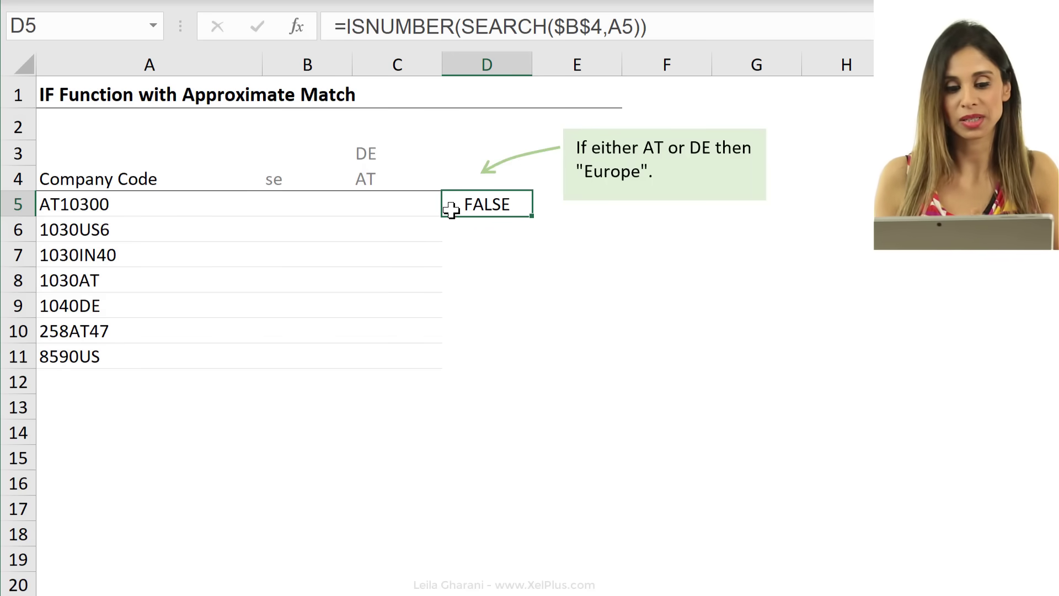
pyautogui.click(279, 173)
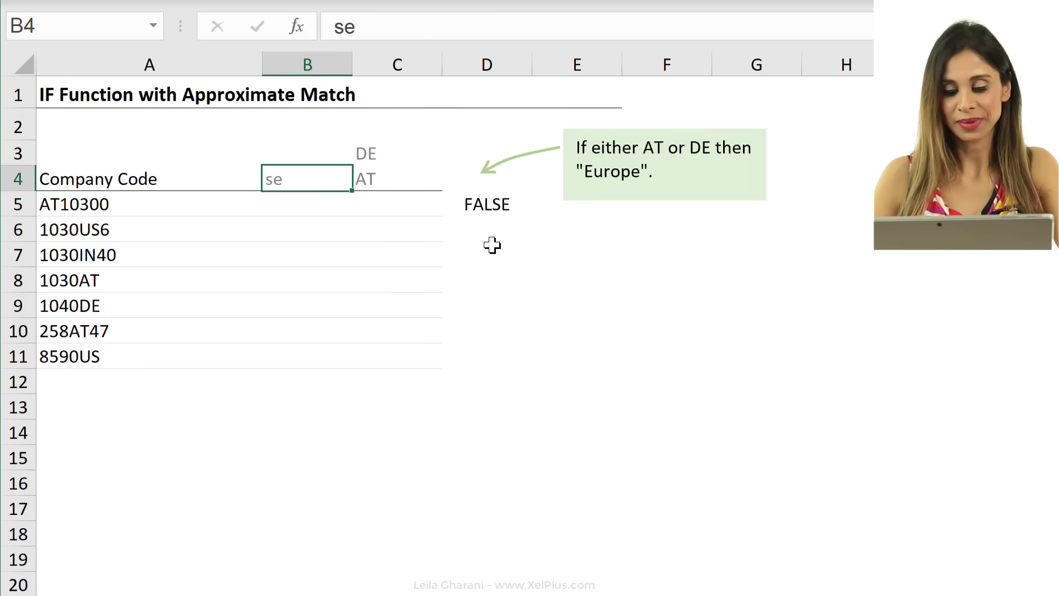
pyautogui.write('AT')
pyautogui.hotkey('ctrl', 'Return')
pyautogui.click(488, 205)
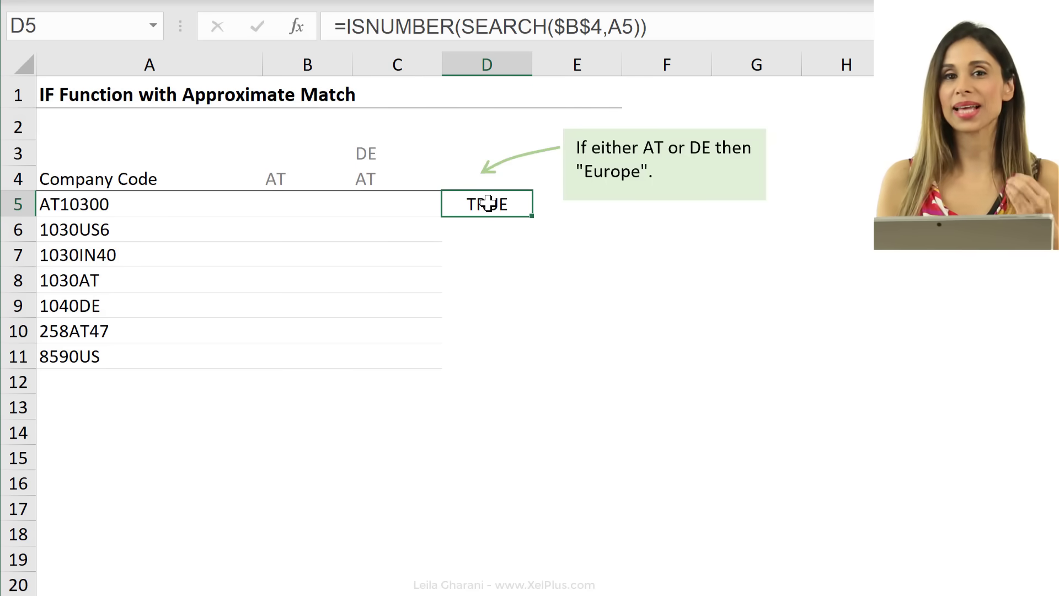
# Replace B5's IF test with the copied ISNUMBER(SEARCH($B$4,A5)) expression.
pyautogui.moveTo(659, 28); pyautogui.dragTo(344, 27)
pyautogui.hotkey('ctrl', 'c')
pyautogui.press('Escape')
pyautogui.click(298, 187)
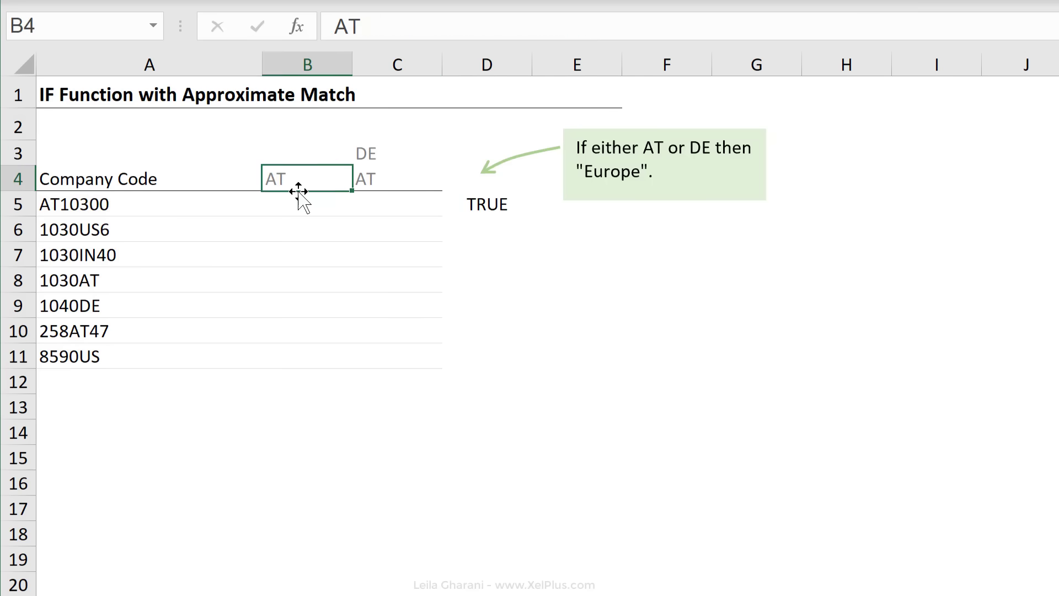
pyautogui.click(299, 197)
pyautogui.click(463, 25)
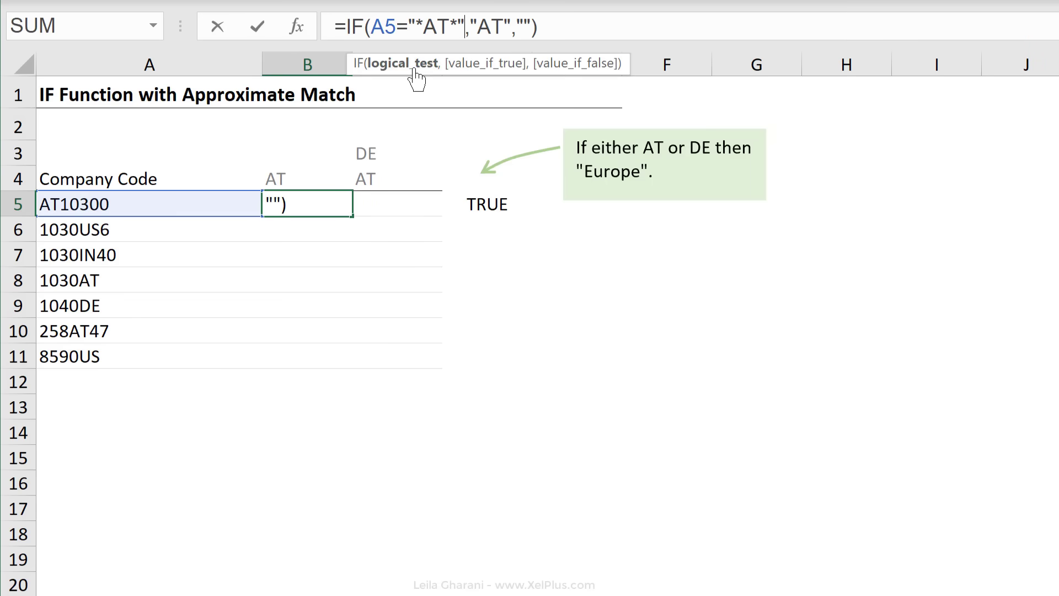
pyautogui.click(412, 68)
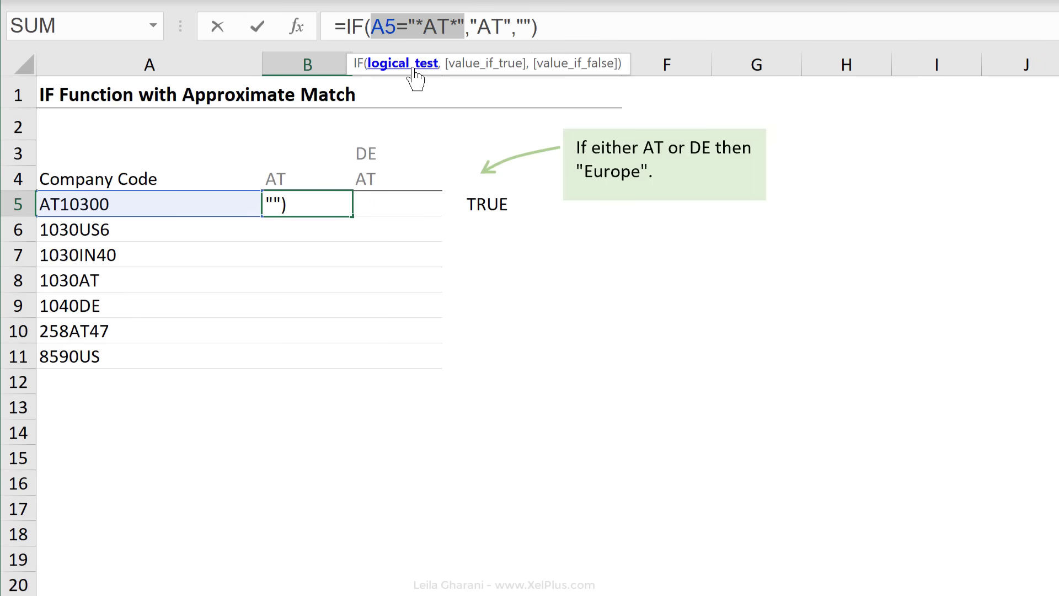
pyautogui.hotkey('ctrl', 'v')
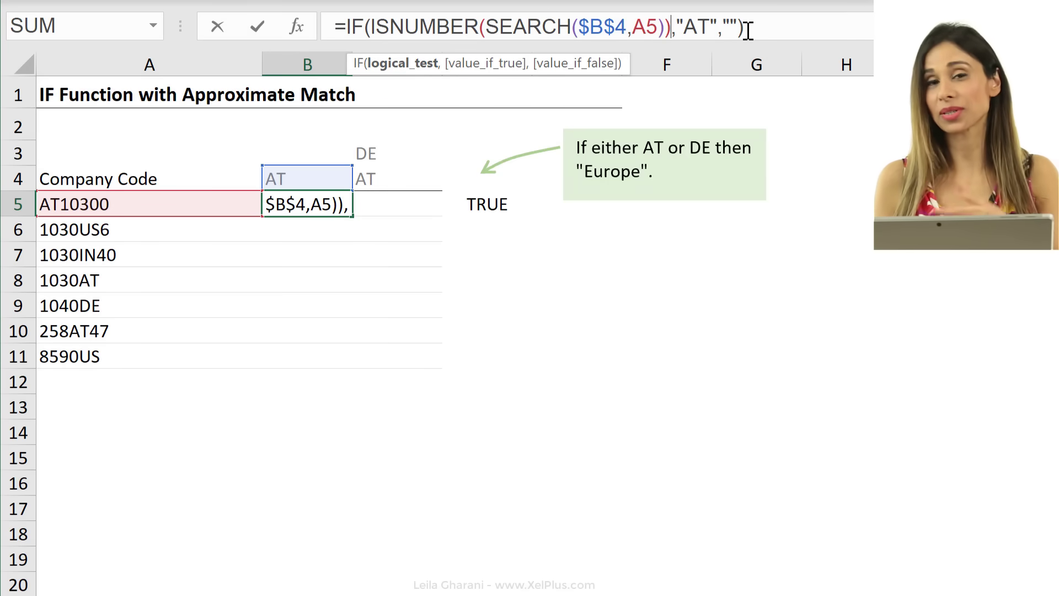
pyautogui.hotkey('ctrl', 'Return')
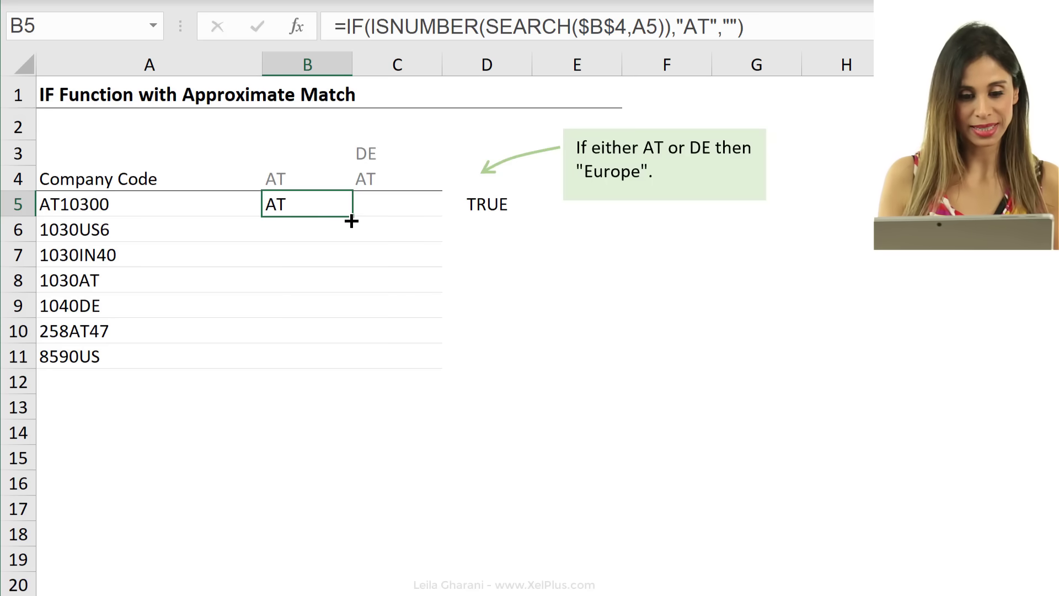
# Fill B5's formula down to B11 without formatting to keep row borders.
pyautogui.moveTo(351, 221); pyautogui.dragTo(348, 362)
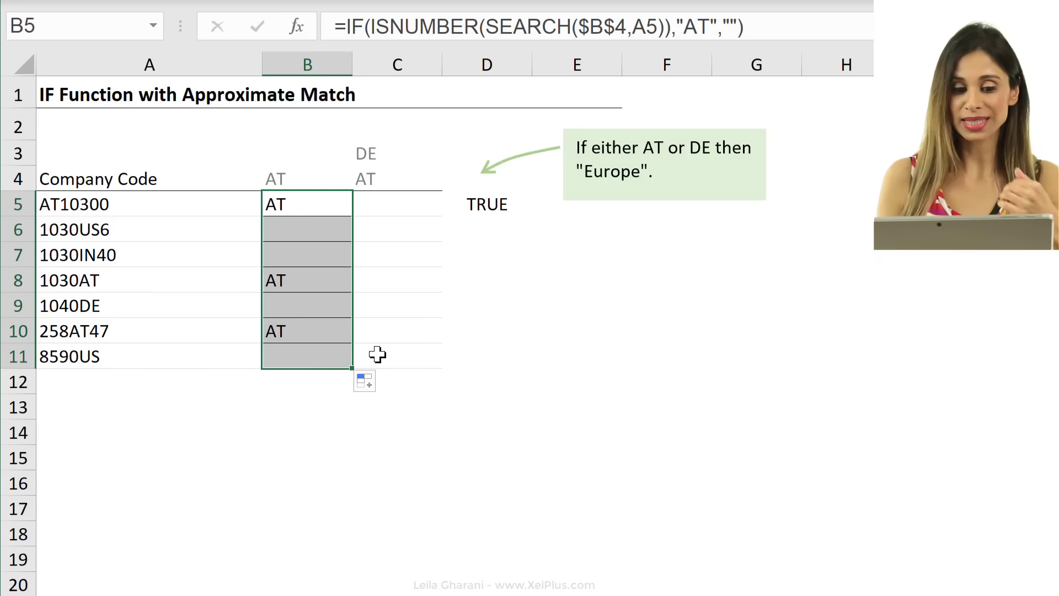
pyautogui.click(372, 388)
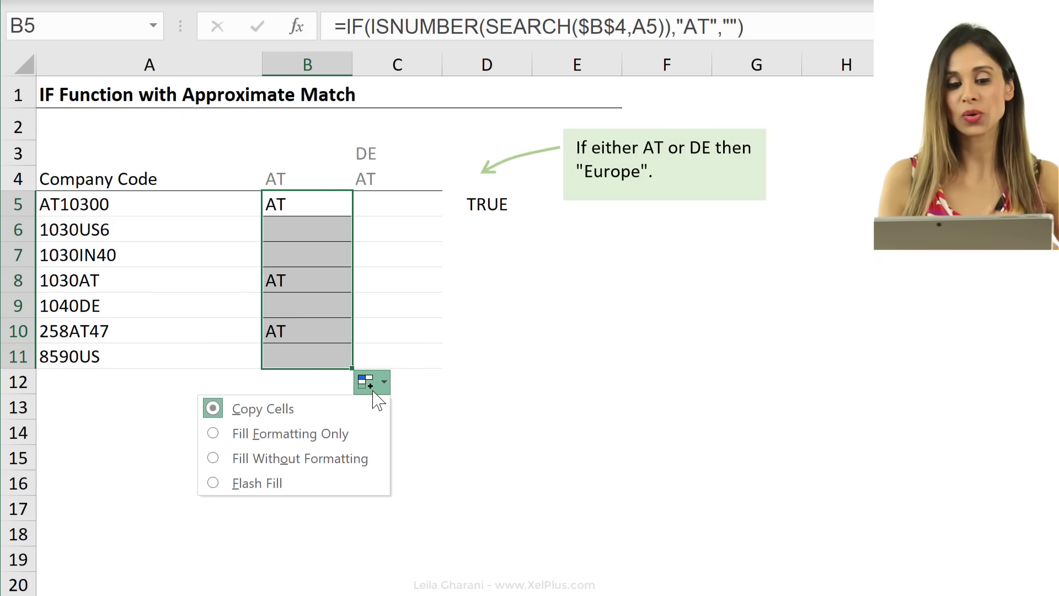
pyautogui.click(357, 462)
pyautogui.click(320, 225)
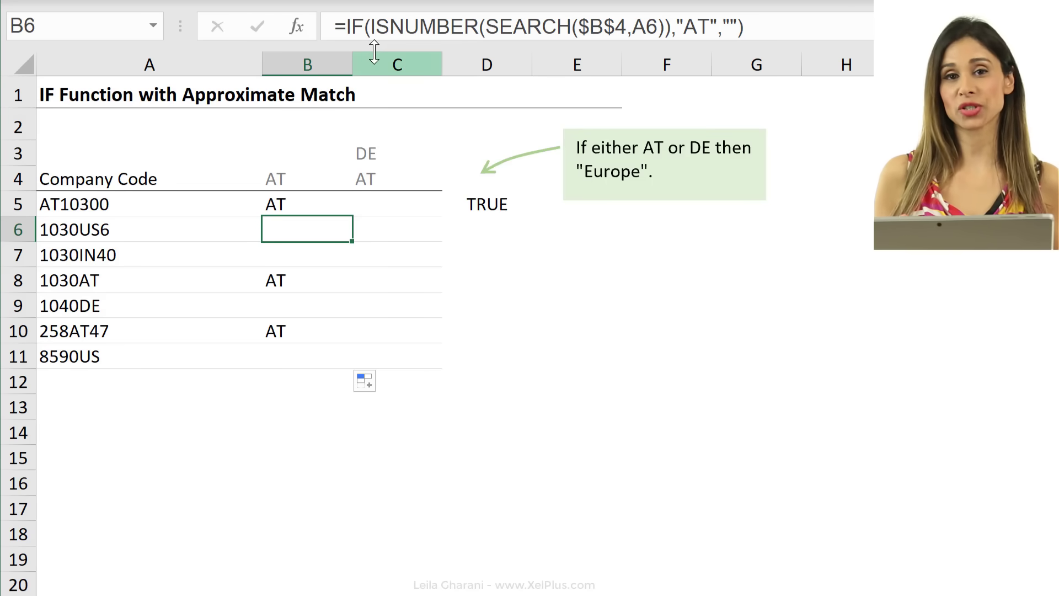
# Clear D5, then start C5's formula with =IF(OR( and a pasted ISNUMBER(SEARCH) check.
pyautogui.click(487, 207)
pyautogui.press('Delete')
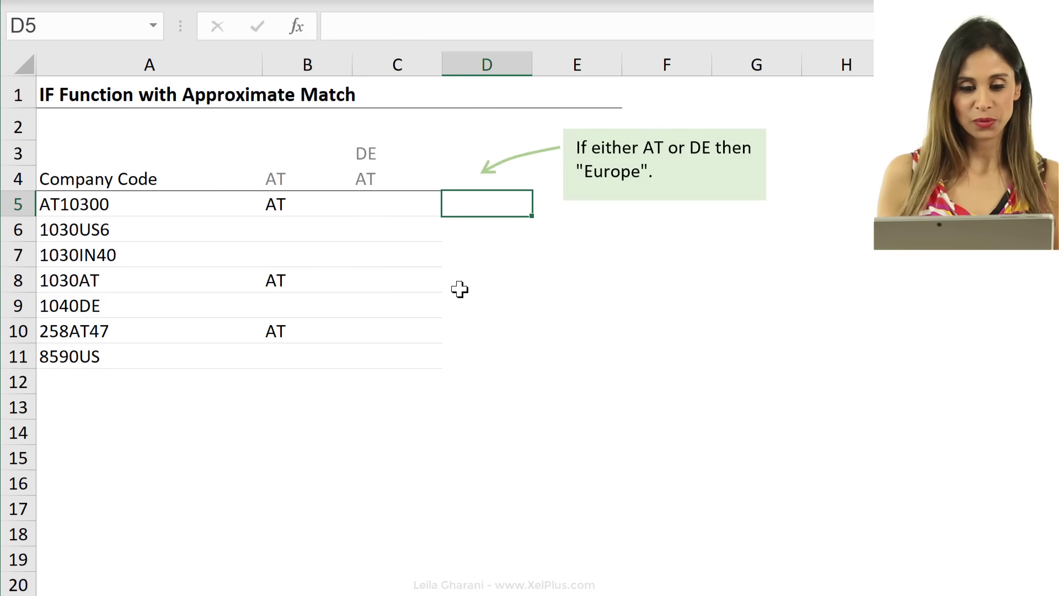
pyautogui.click(377, 203)
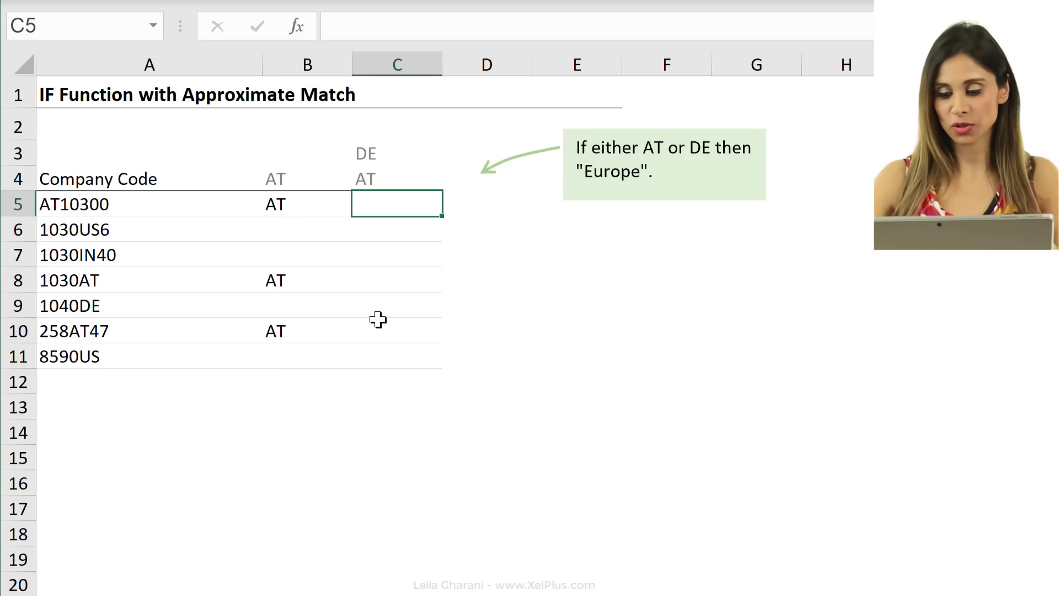
pyautogui.write('=if(')
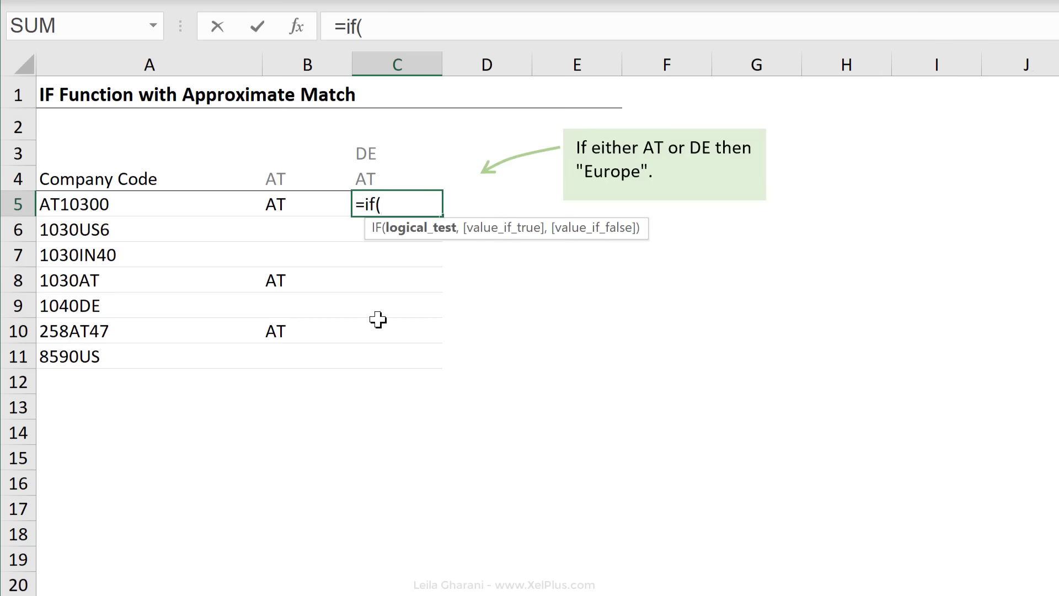
pyautogui.write('or')
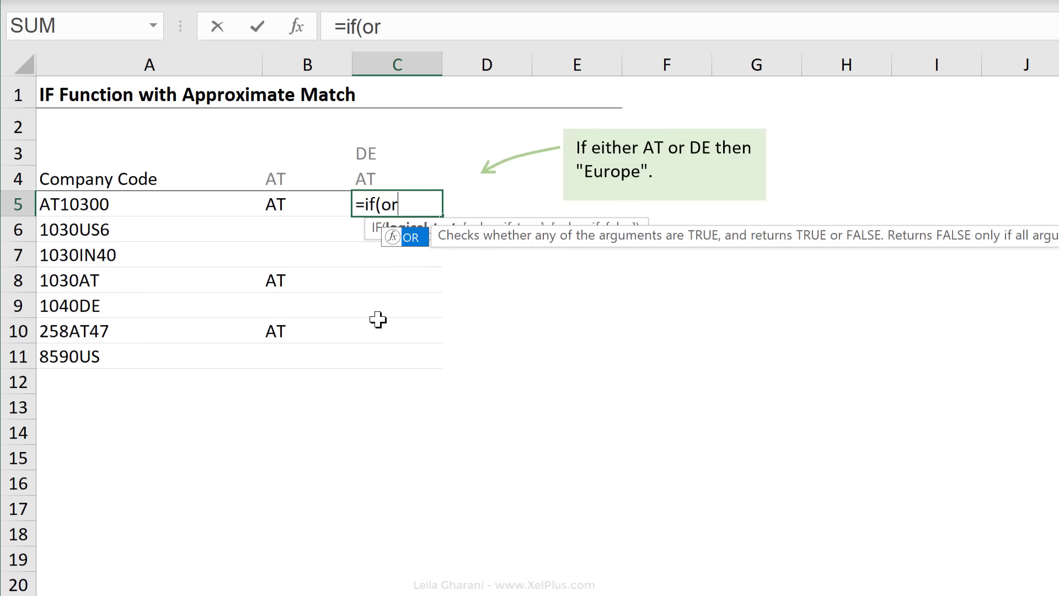
pyautogui.write('(')
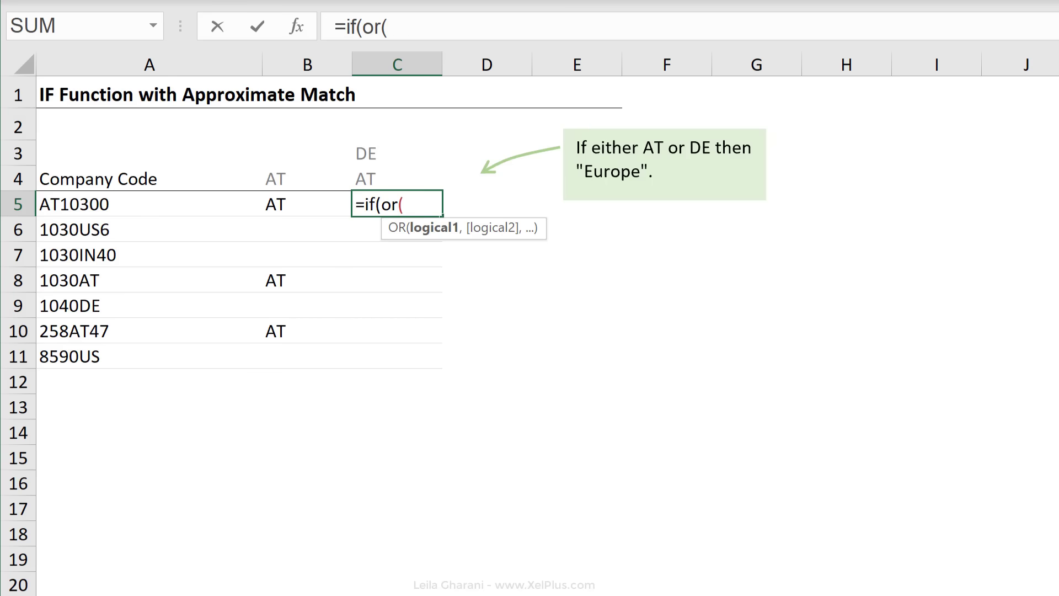
pyautogui.hotkey('ctrl', 'v')
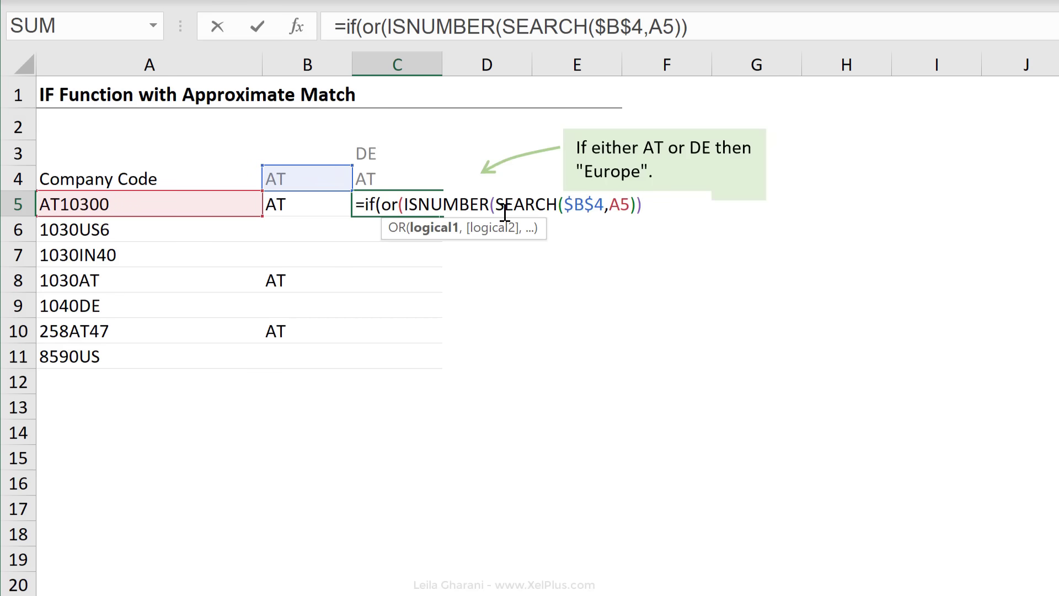
# Point the two checks at C4 and C3 and finish with "Europe" or blank.
pyautogui.moveTo(319, 175); pyautogui.dragTo(375, 179)
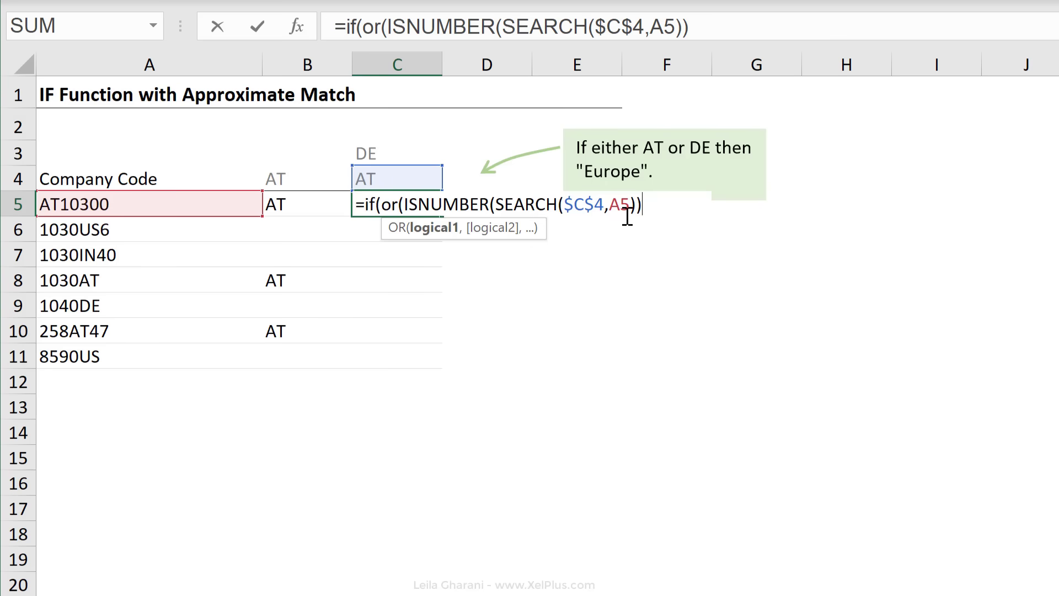
pyautogui.write(',')
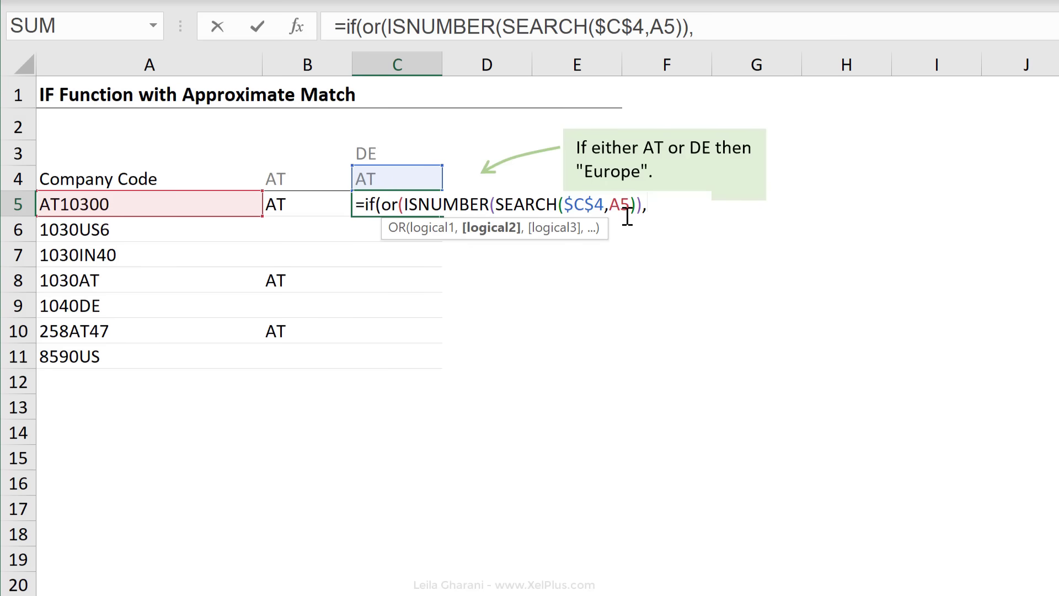
pyautogui.hotkey('ctrl', 'v')
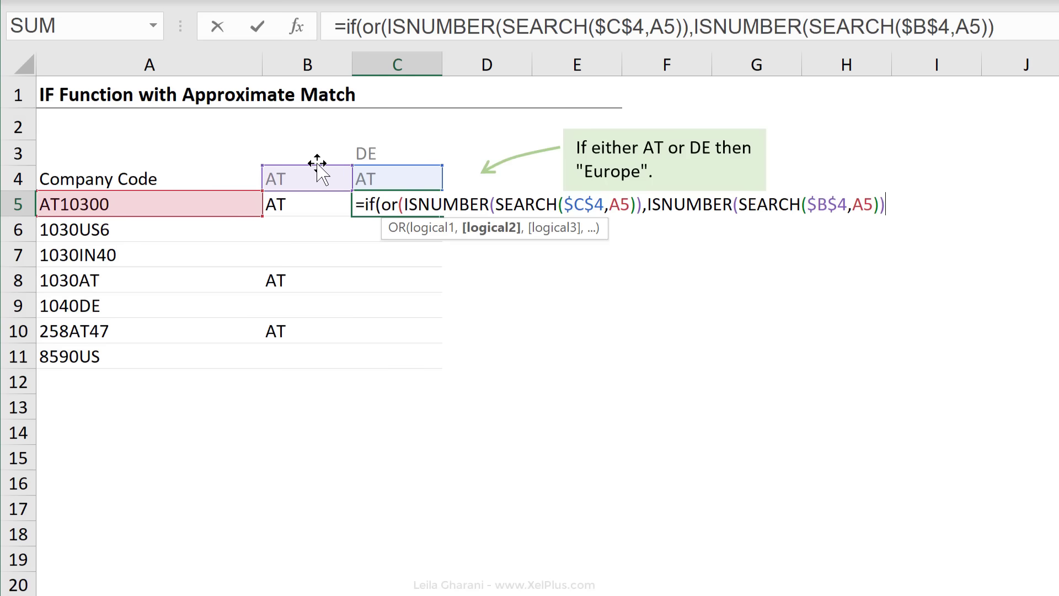
pyautogui.moveTo(349, 166); pyautogui.dragTo(424, 152)
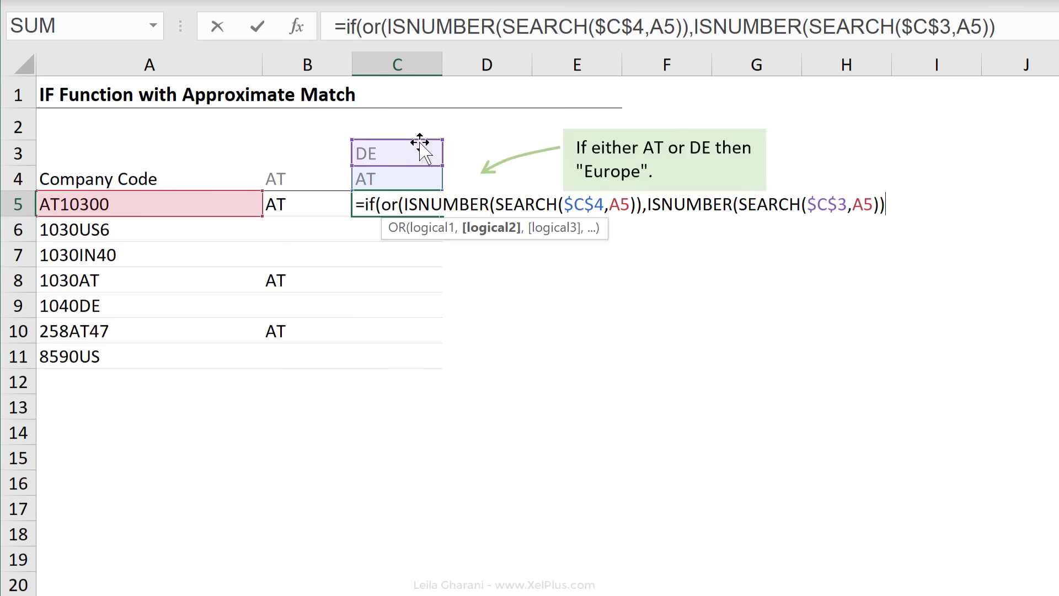
pyautogui.write(')')
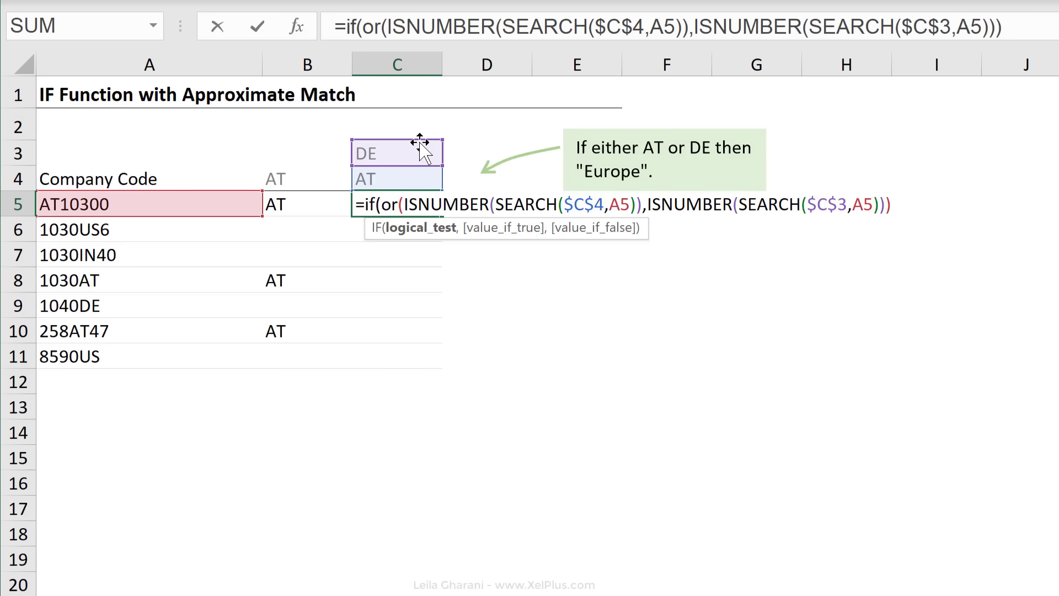
pyautogui.write(',')
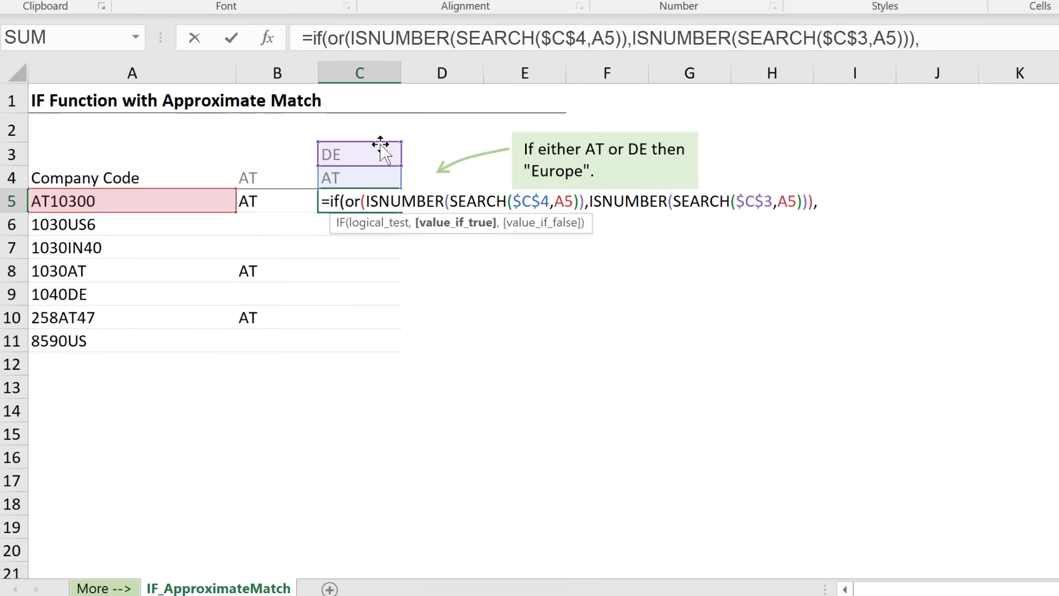
pyautogui.write('"Europe","")')
# Commit the Europe formula and fill it through C5:C11 with Ctrl+Enter.
pyautogui.hotkey('ctrl', 'Return')
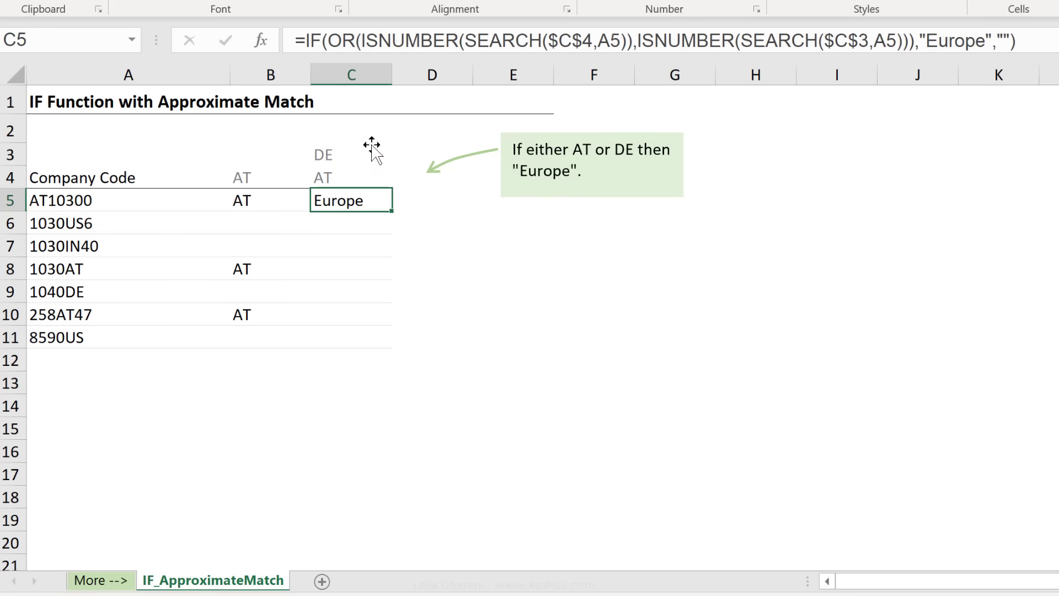
pyautogui.moveTo(366, 199); pyautogui.dragTo(368, 337)
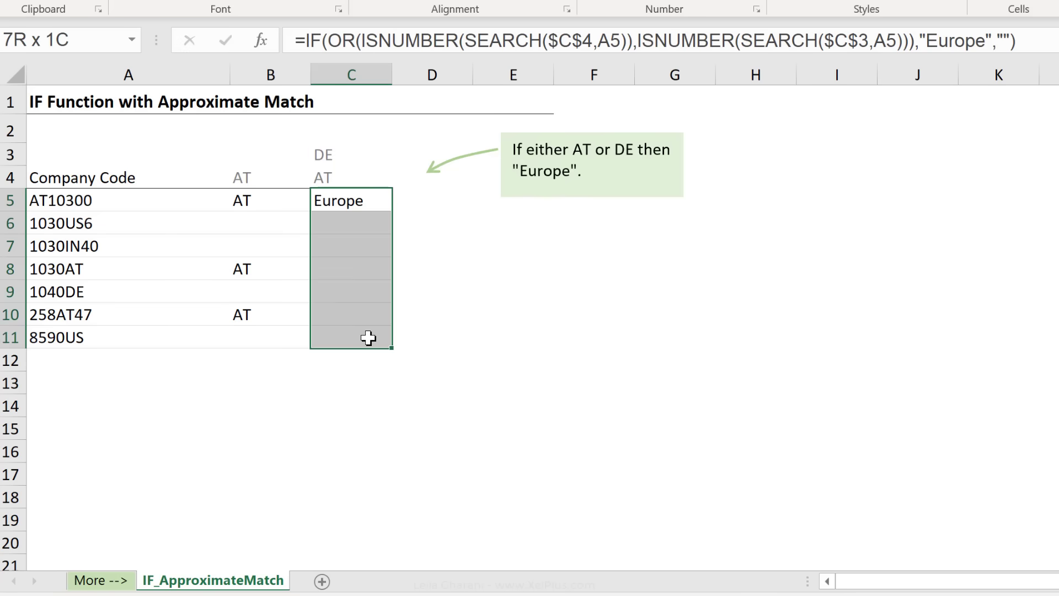
pyautogui.press('F2')
pyautogui.hotkey('ctrl', 'Return')
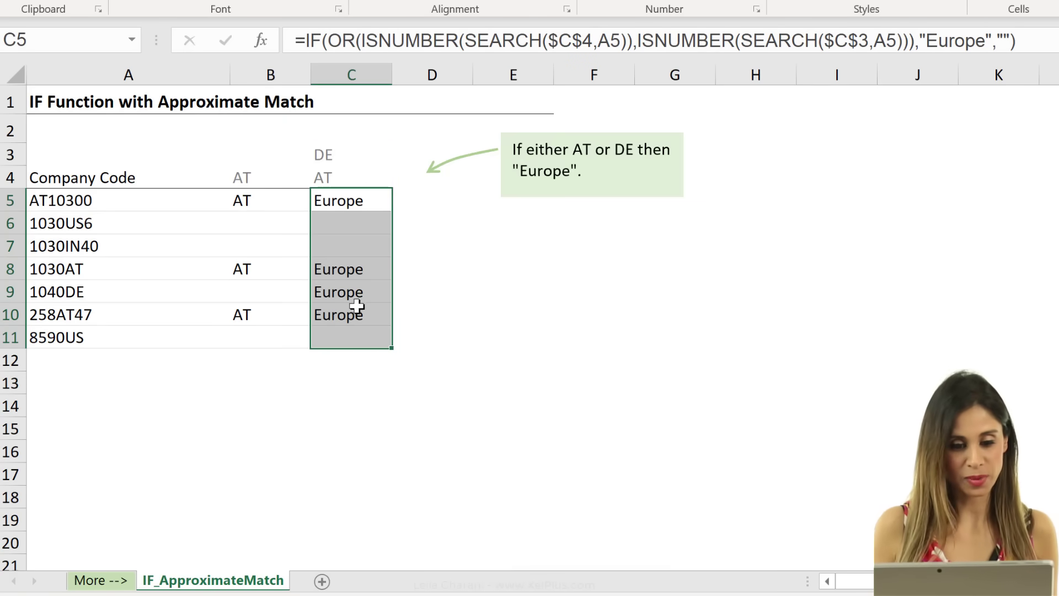
# Check codes 1040DE, 1030AT, 8590US and 1030US6 against their column C results.
pyautogui.click(95, 297)
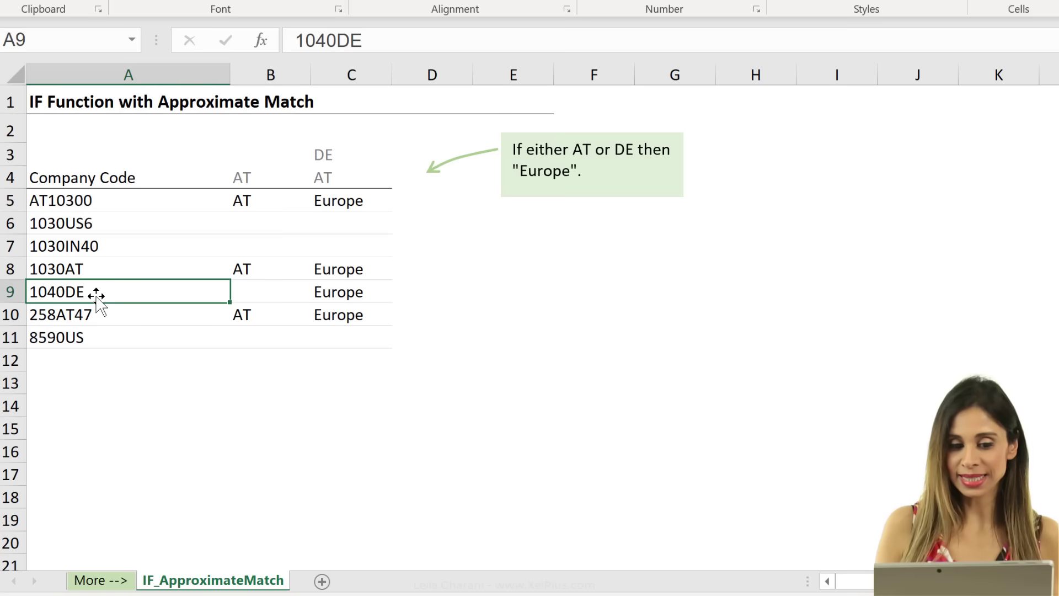
pyautogui.click(90, 272)
pyautogui.click(333, 312)
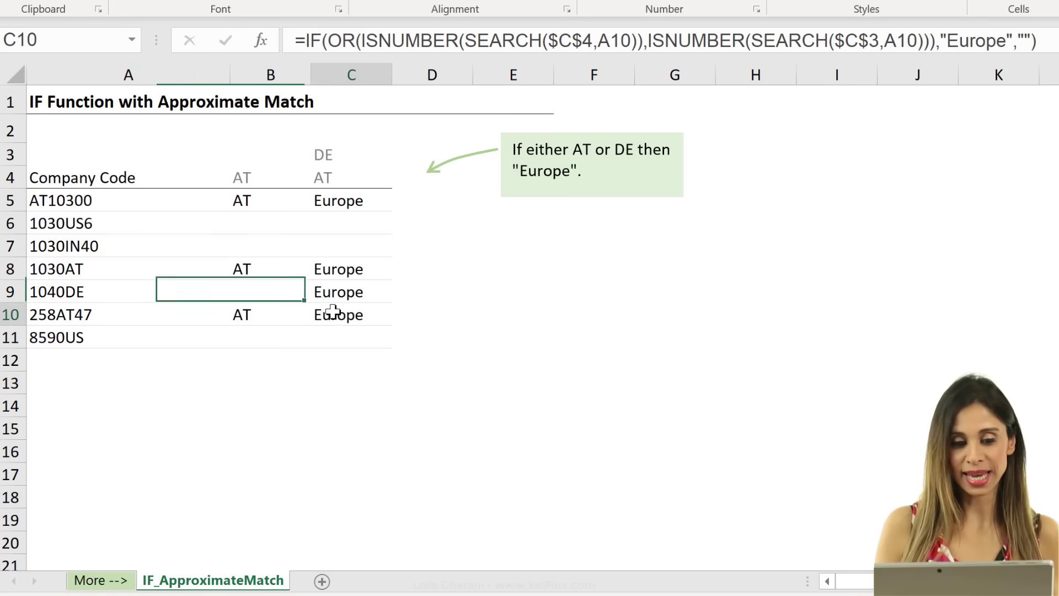
pyautogui.click(111, 333)
pyautogui.click(79, 219)
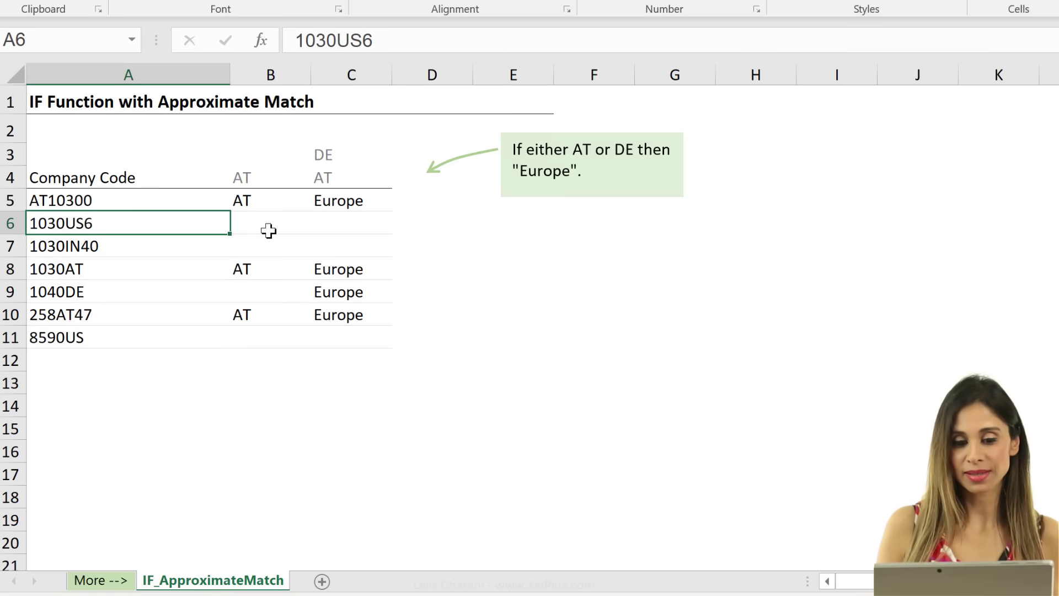
pyautogui.click(332, 224)
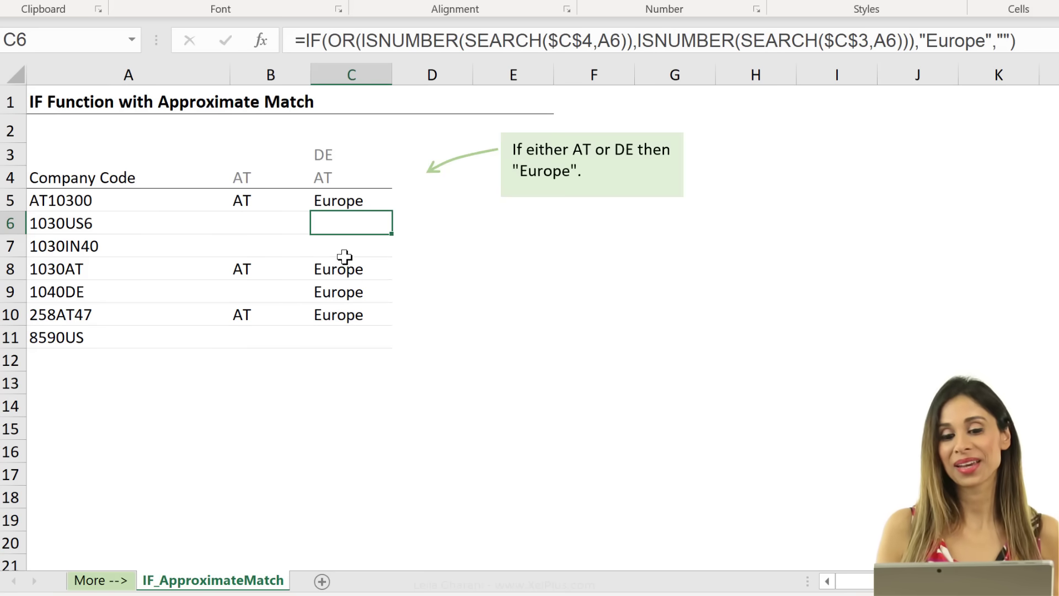
pyautogui.click(326, 203)
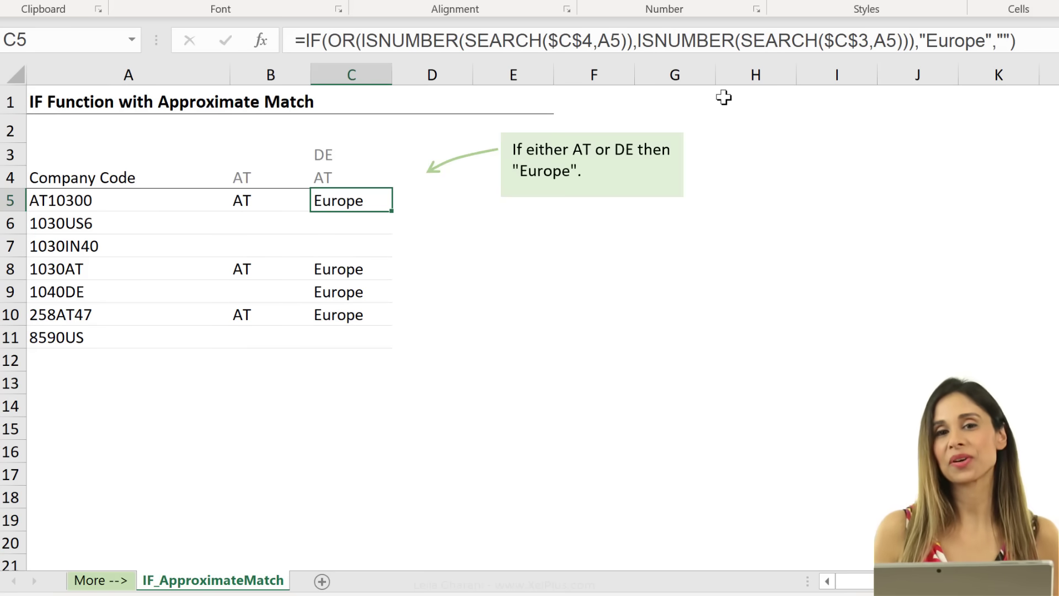